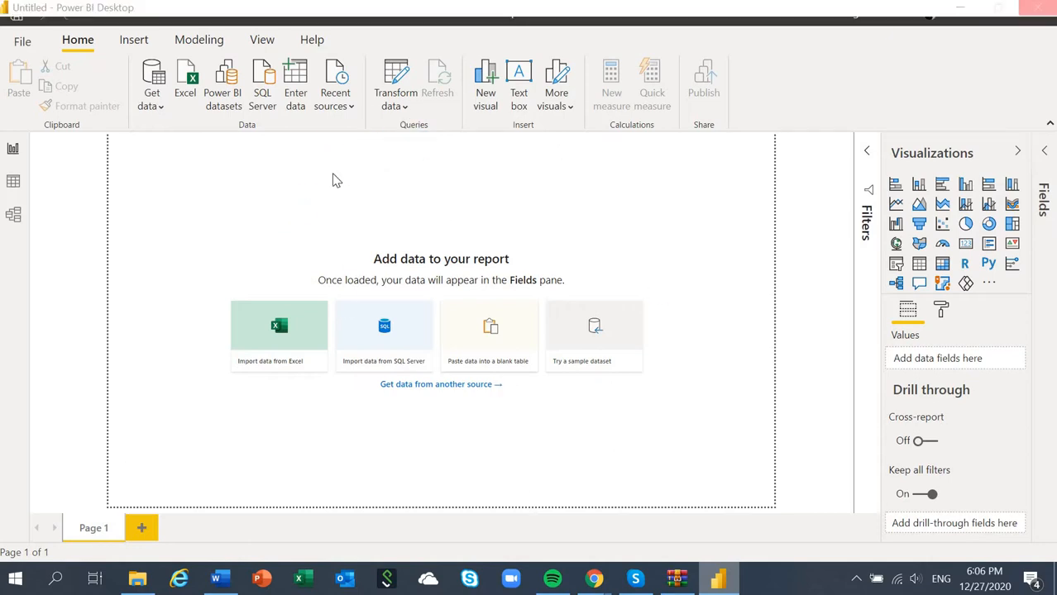
Step: Connect to the PowerBINutshellConnector (Beta) data source and open its Accounts table for transformation in a maximized Power Query Editor
text(nutshe)
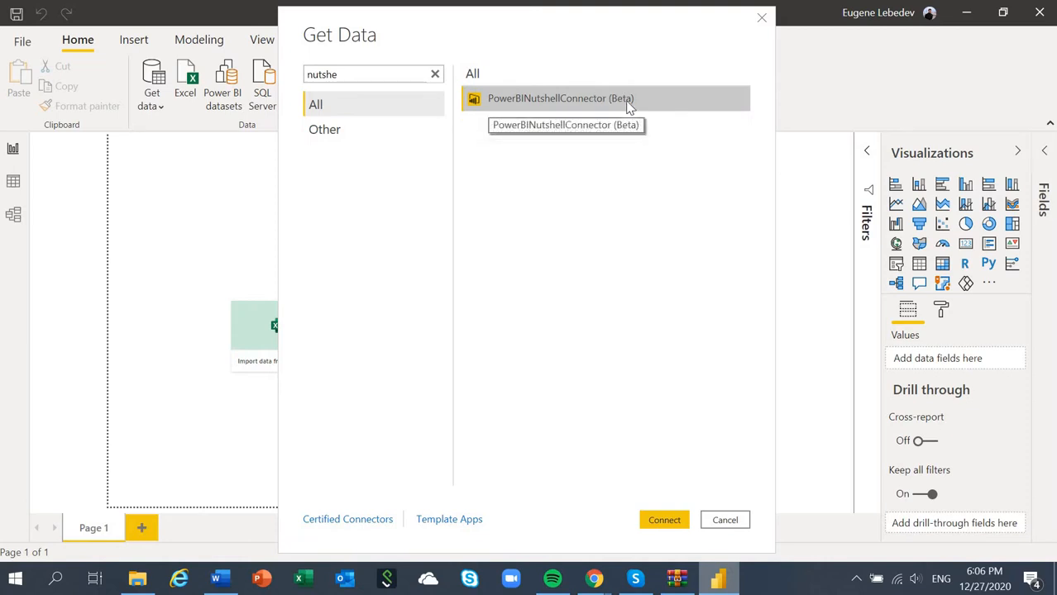
double_click(626, 102)
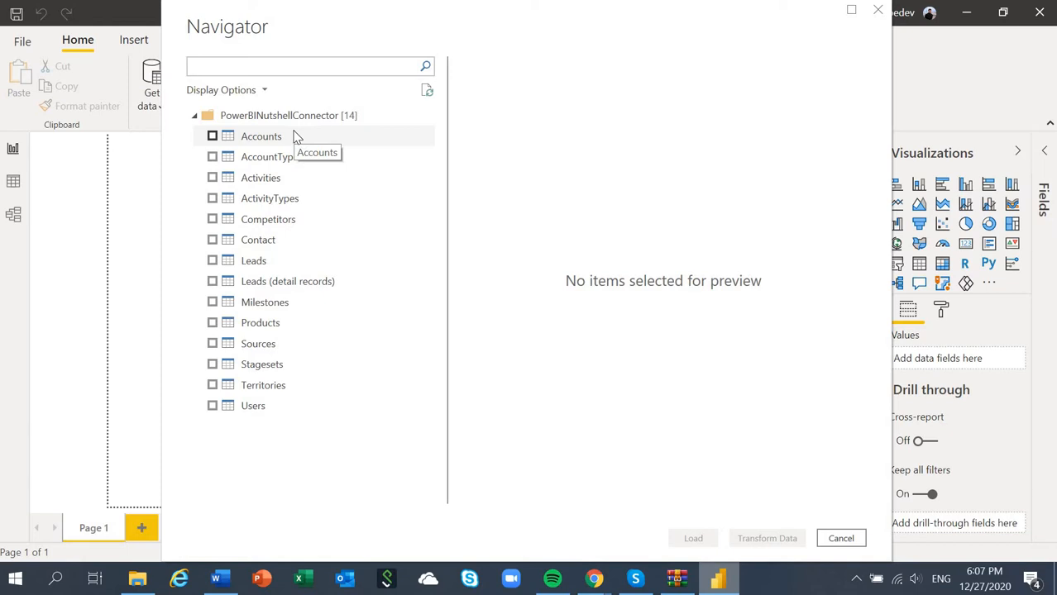
click(296, 137)
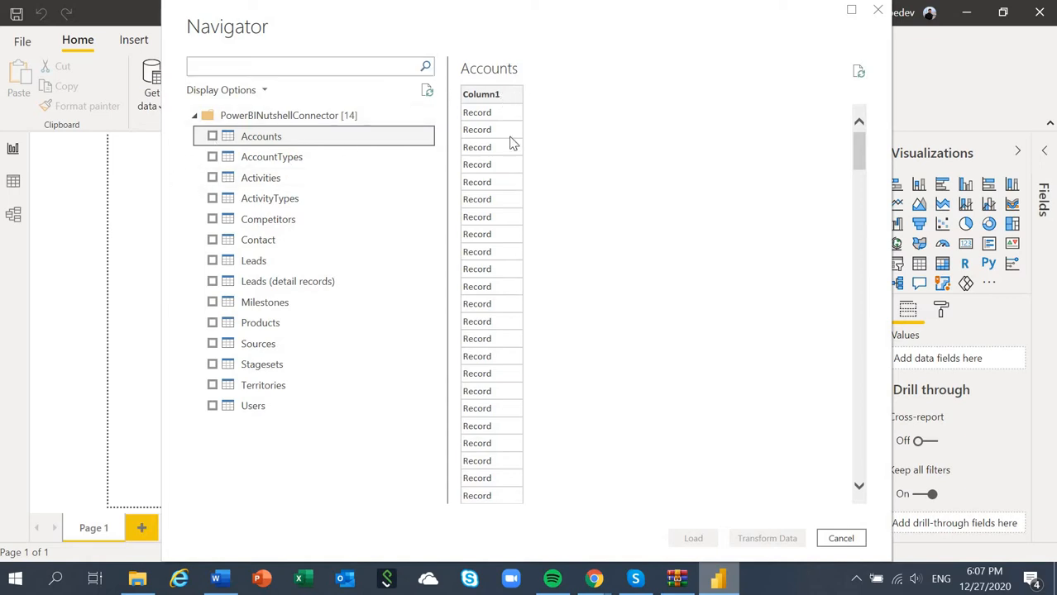
click(213, 137)
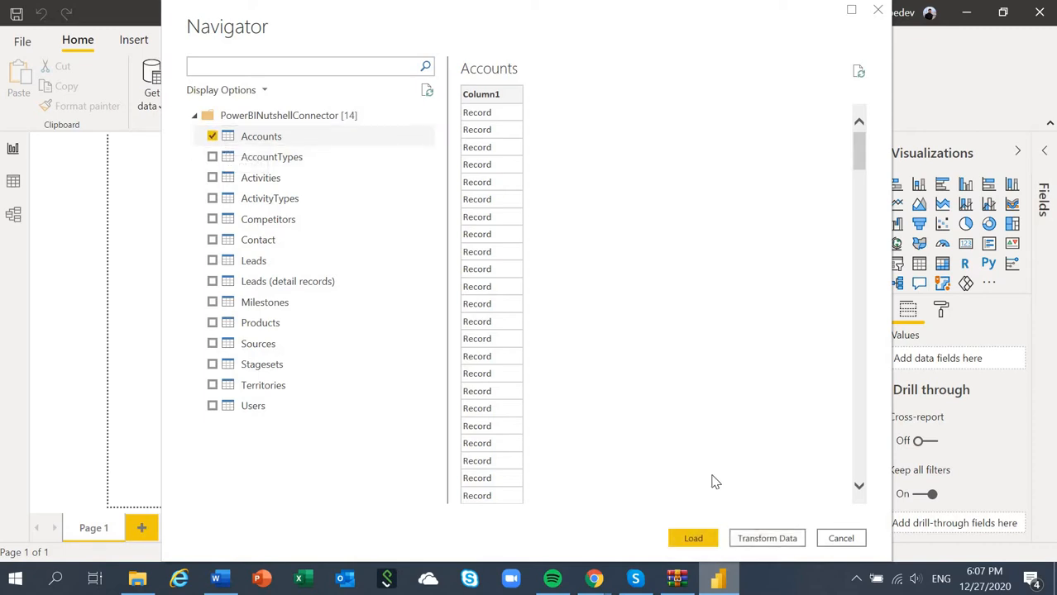
click(759, 541)
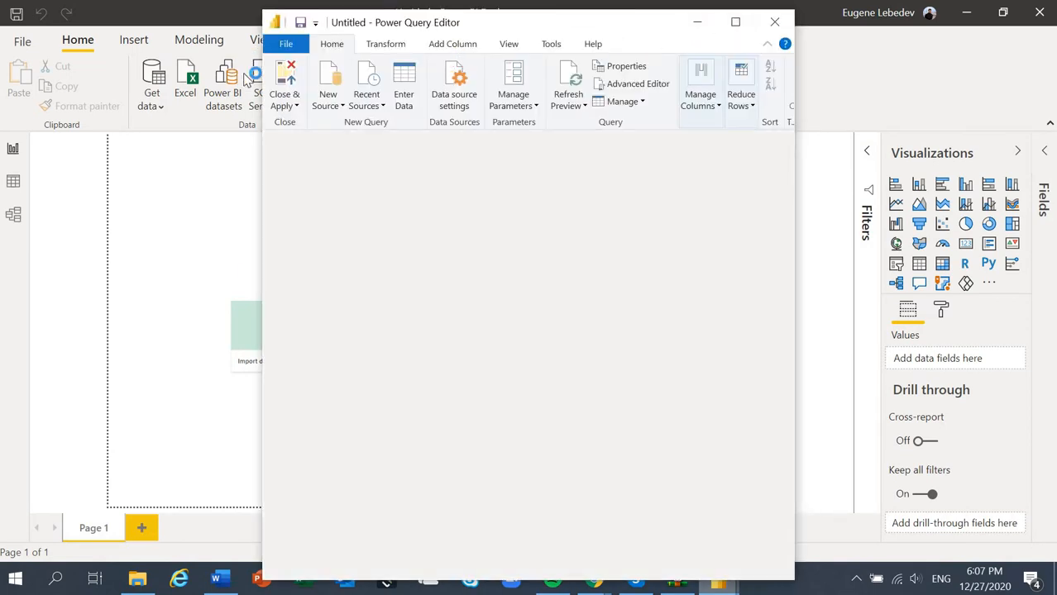
click(739, 22)
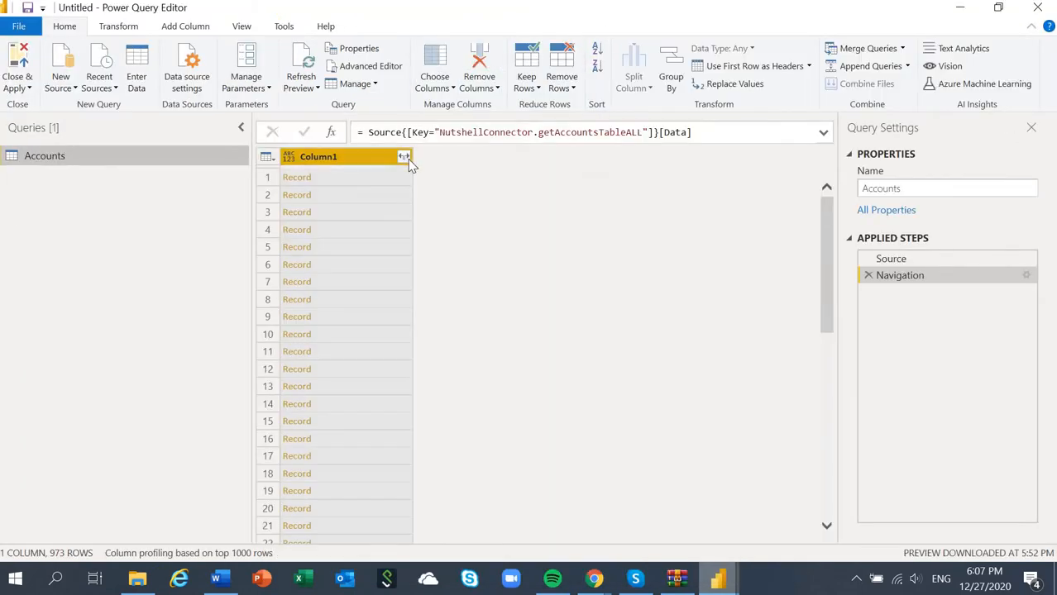
Step: Expand Column1 of the Accounts query into all its fields without using the original column name as prefix
click(404, 158)
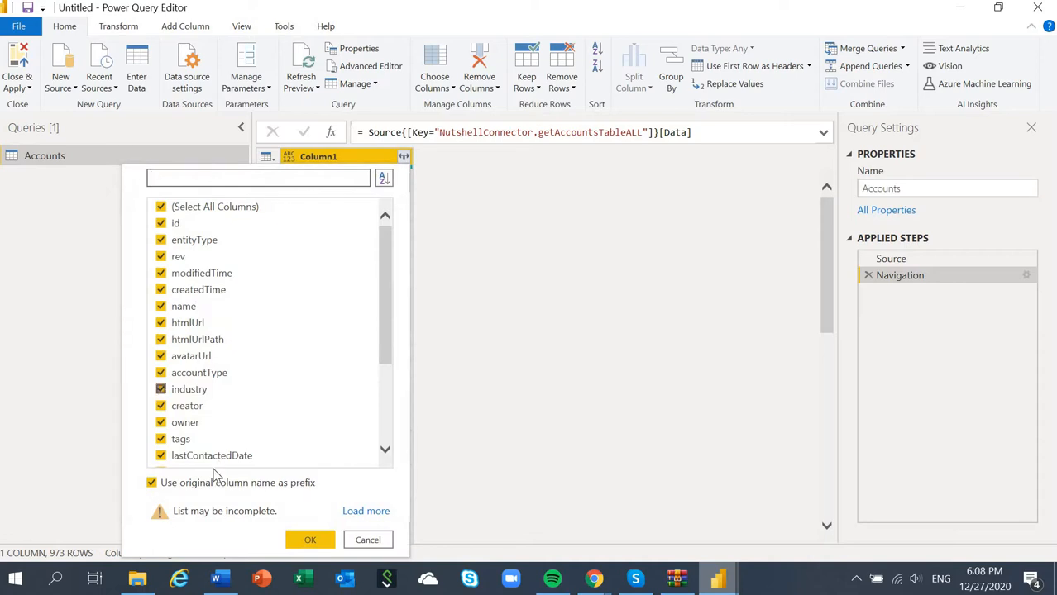
click(204, 483)
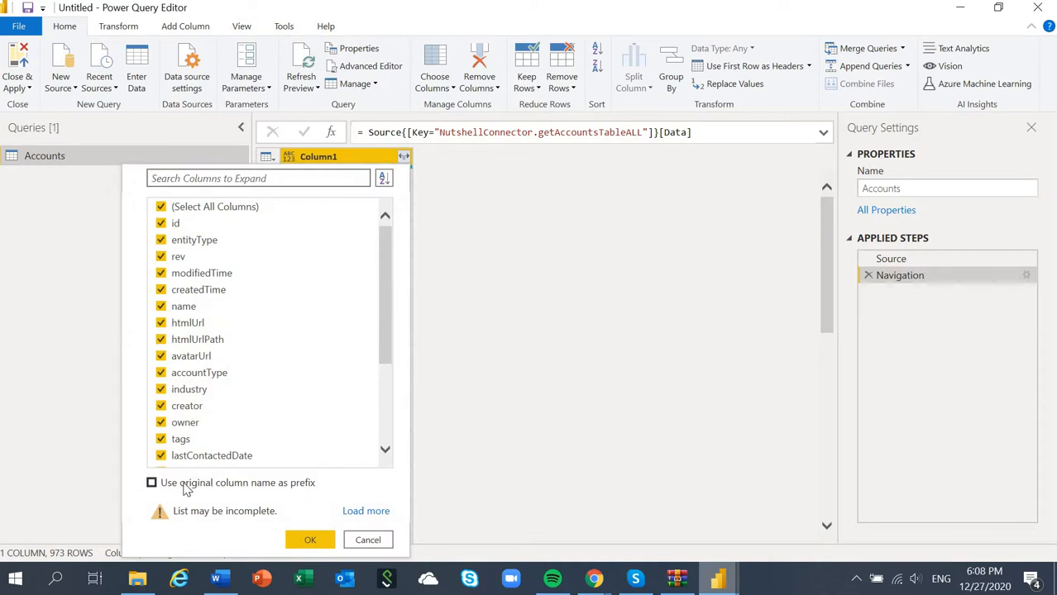
click(312, 541)
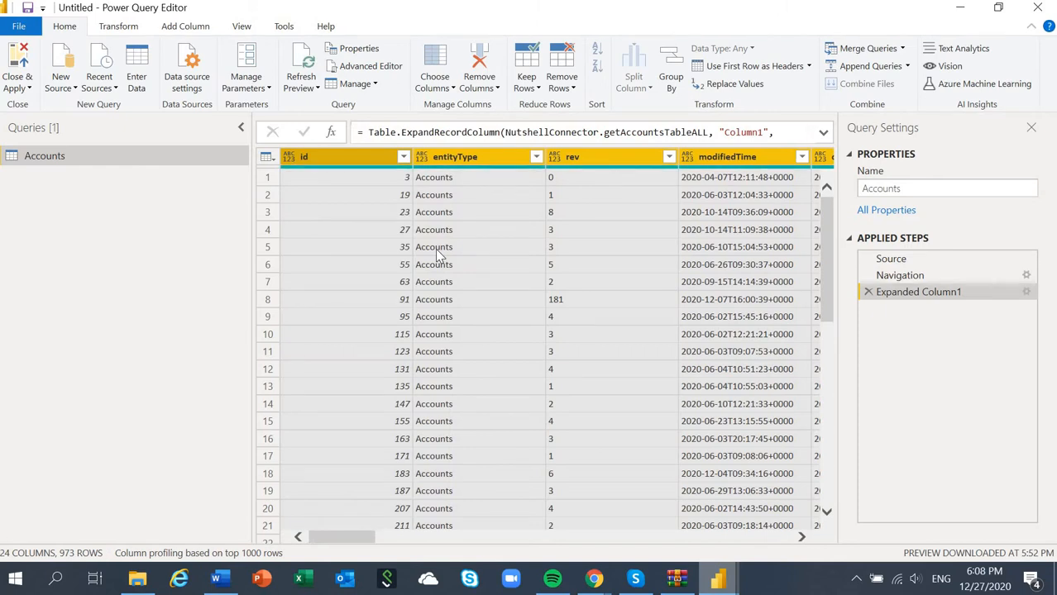
Step: Inspect the nested record in the first row of the accountType column
drag(338, 548, 599, 556)
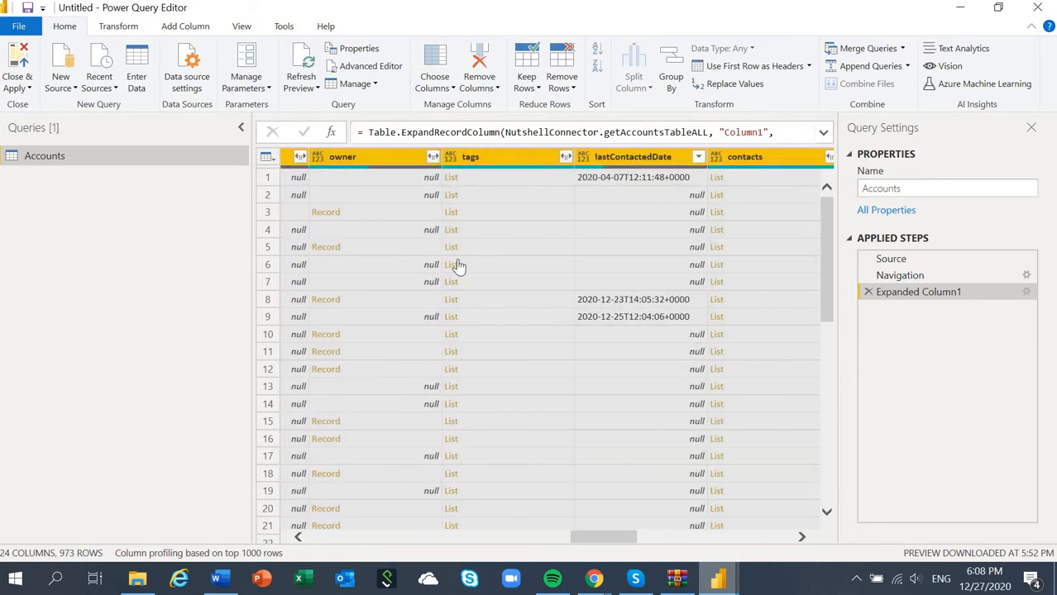
drag(604, 539, 531, 539)
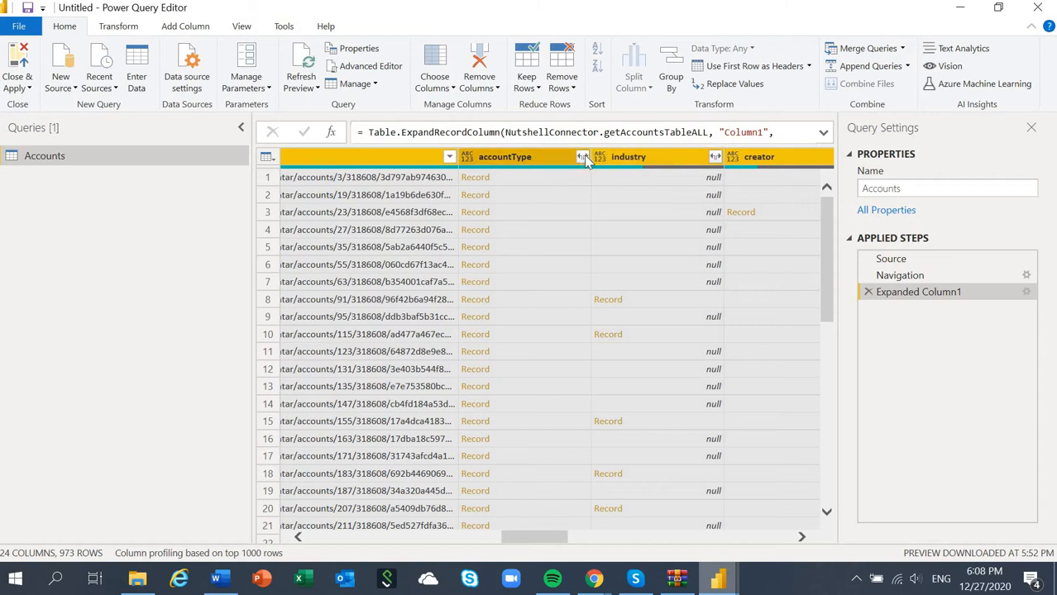
click(546, 175)
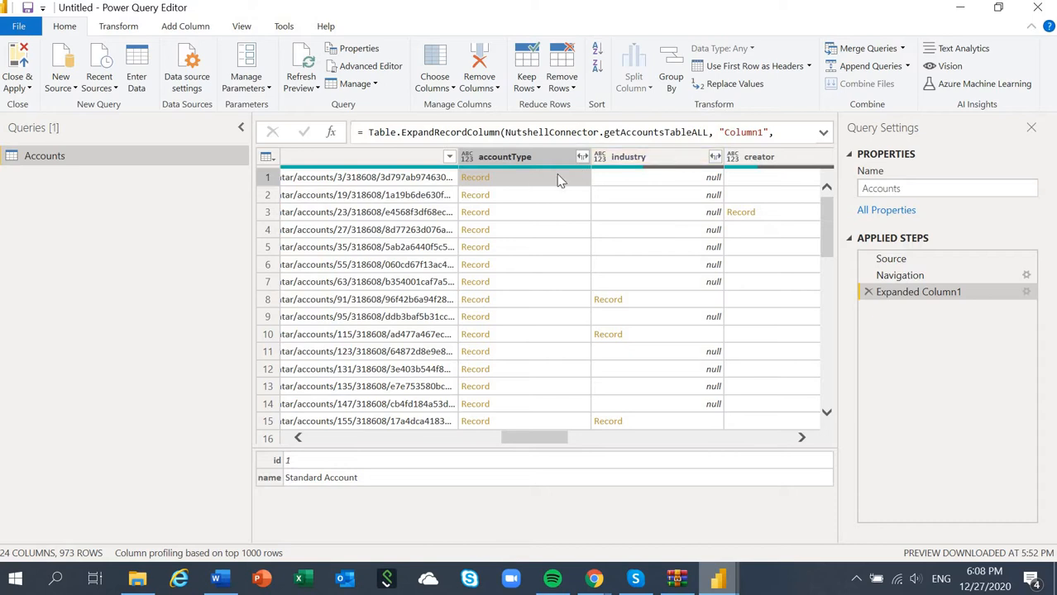
Step: Switch to Chrome and examine the Accounts entity structure in the Nutshell API documentation
click(595, 574)
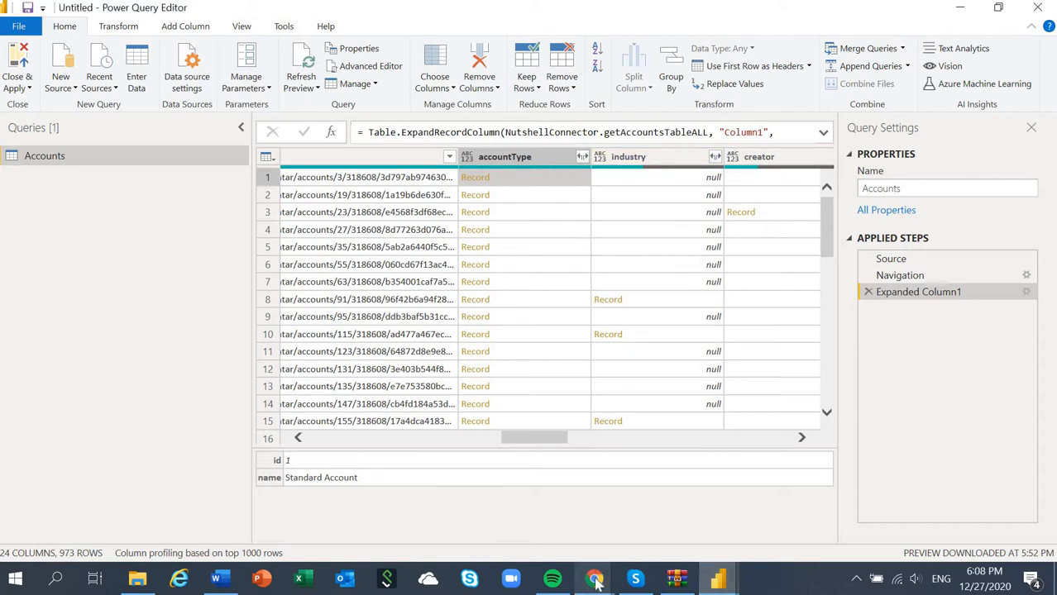
click(668, 552)
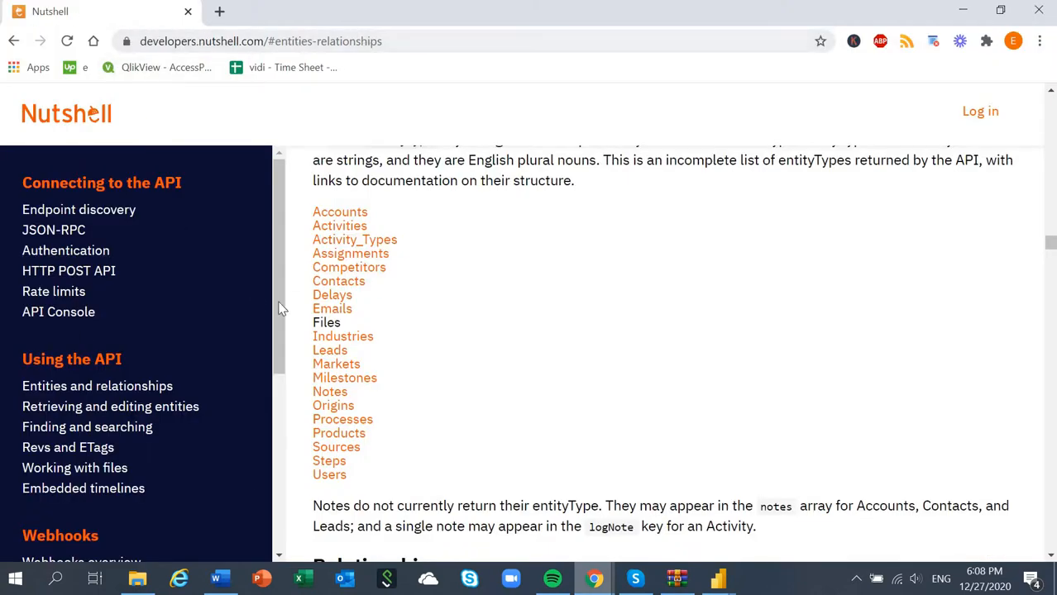
click(339, 214)
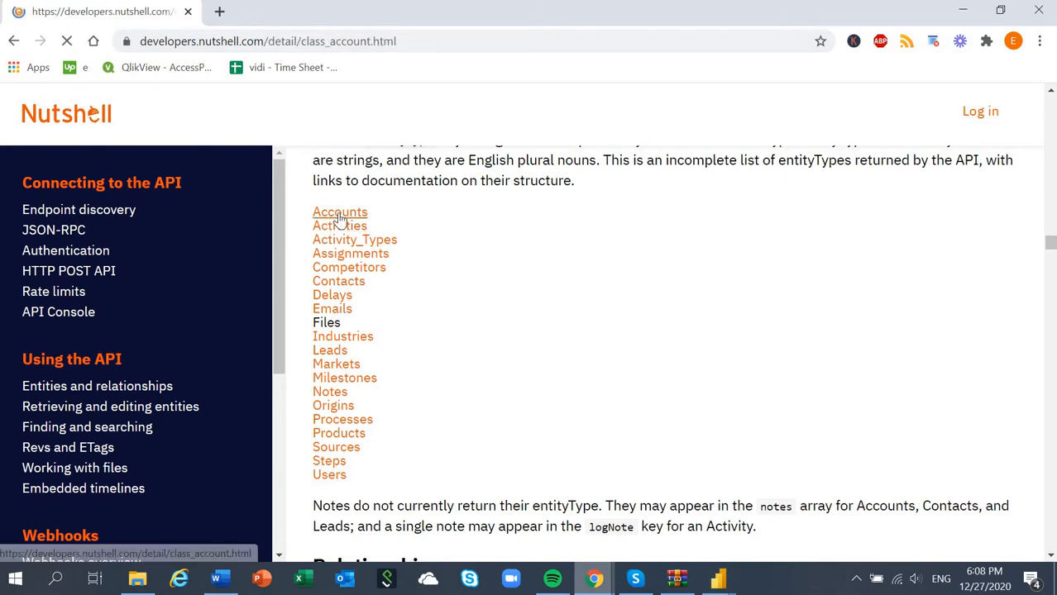
scroll(546, 396, down, 2)
scroll(545, 396, down, 4)
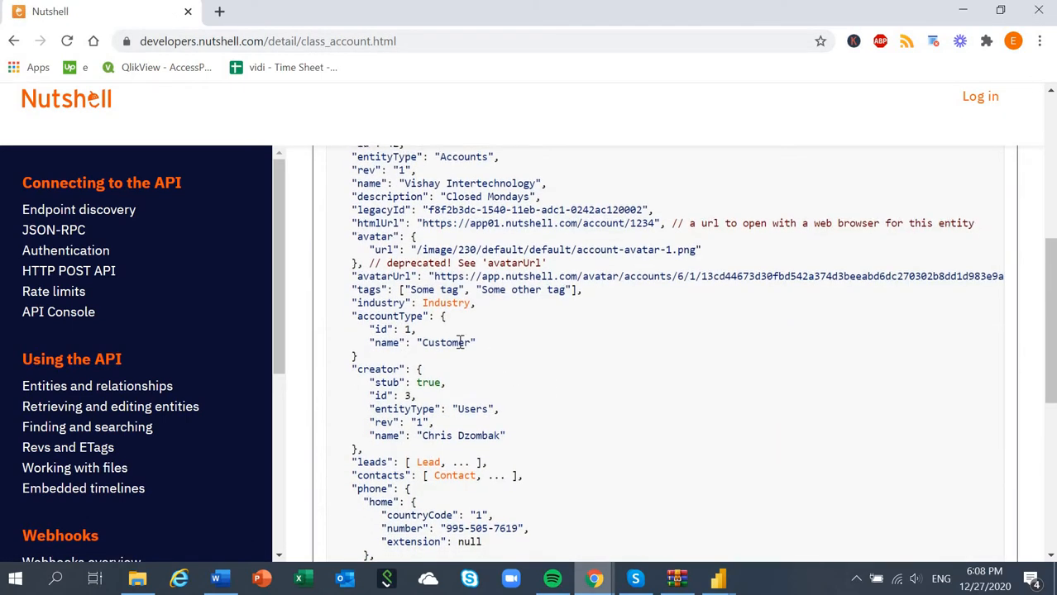
scroll(365, 304, up, 2)
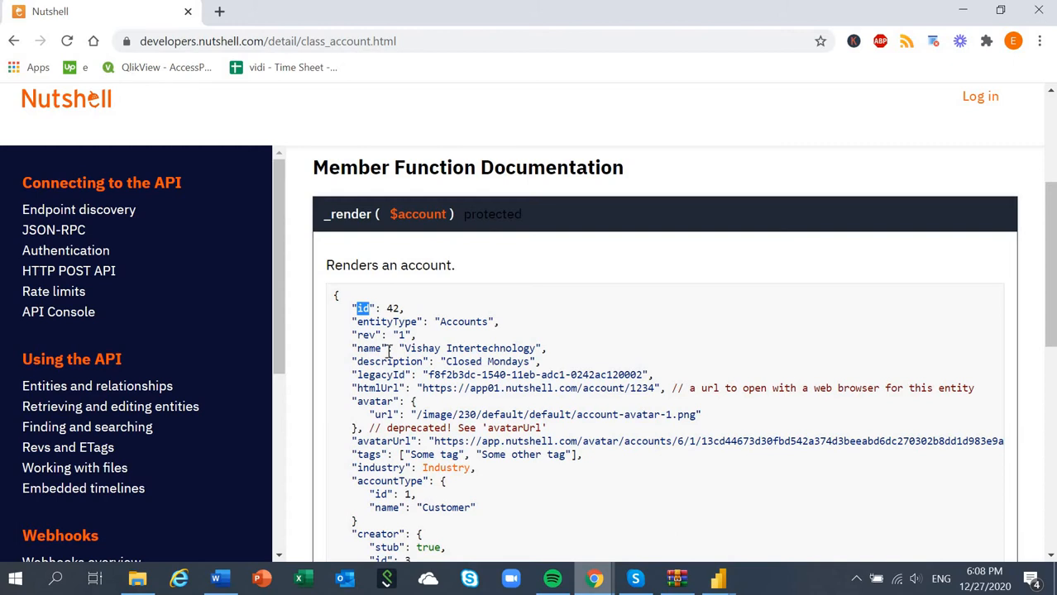
Step: Switch back to Power Query Editor and view the first columns of the Accounts table, starting with id
mouse_move(720, 574)
click(782, 529)
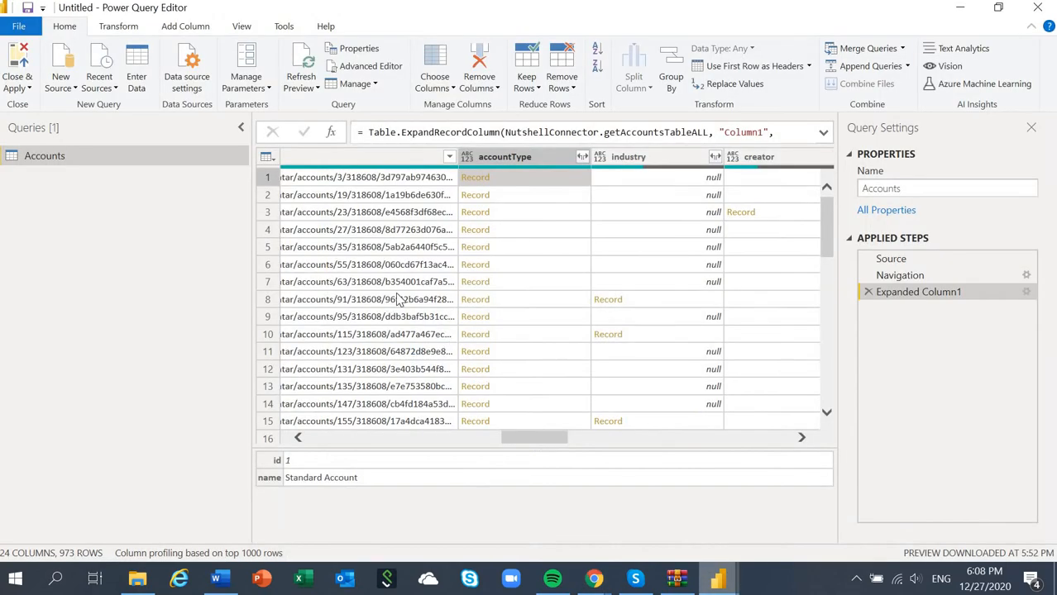
drag(554, 439, 360, 439)
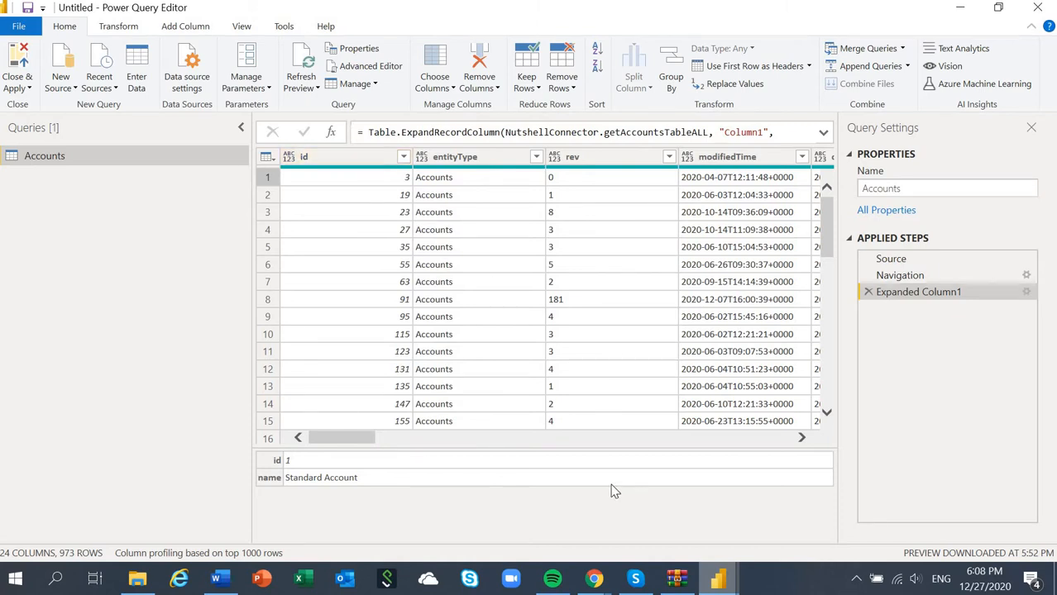
Step: Switch to Chrome and examine the nested creator fields, including stub, in the Accounts entity documentation
key(alt+Tab)
scroll(438, 451, down, 2)
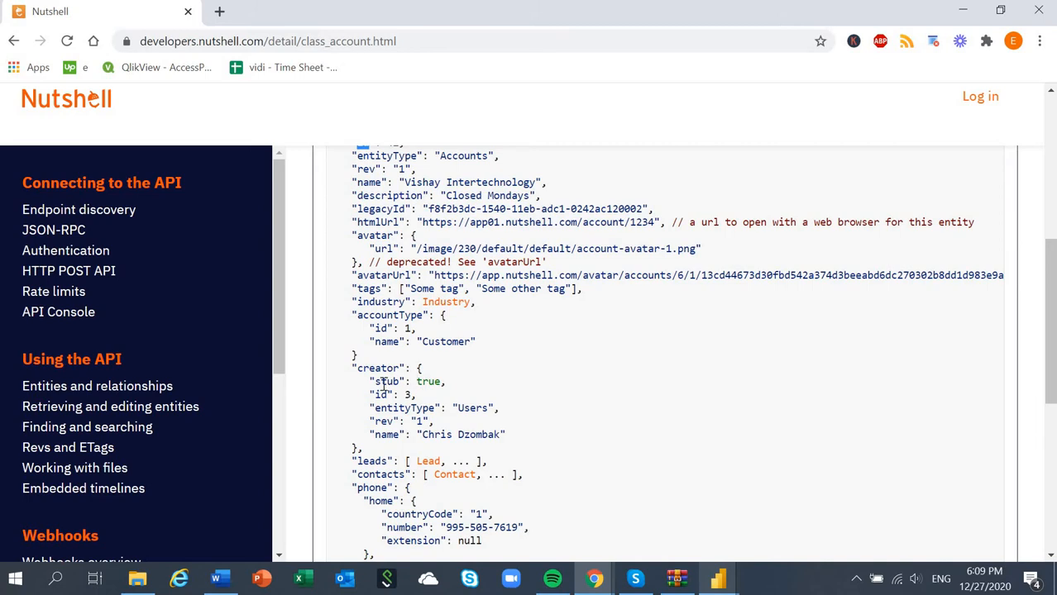
drag(354, 368, 396, 369)
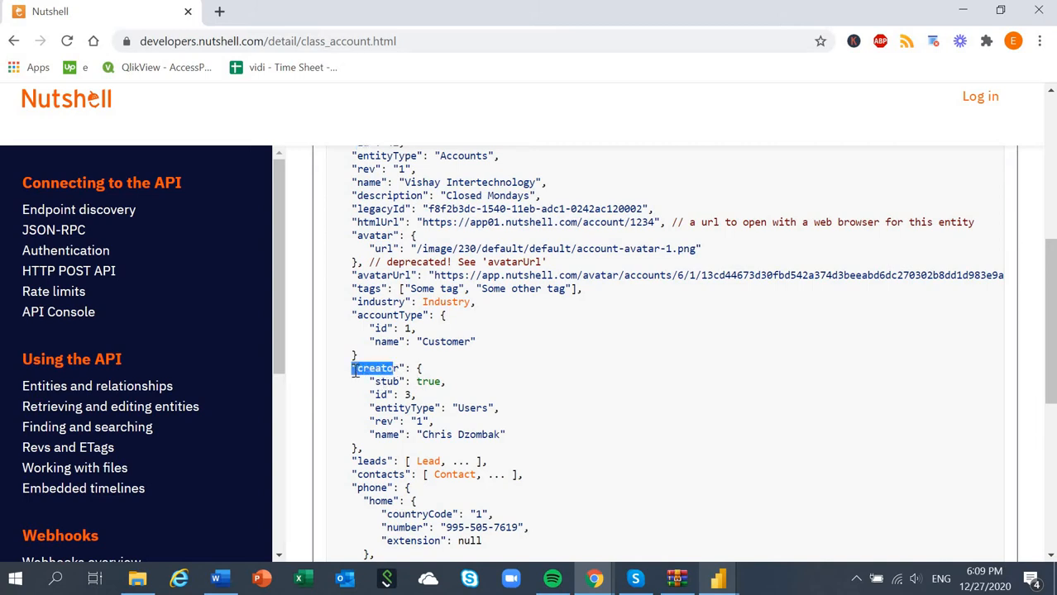
click(410, 381)
drag(374, 382, 499, 428)
click(385, 380)
double_click(386, 382)
double_click(429, 382)
click(484, 391)
Step: Return to Power Query Editor and review the fields available for expanding the Accounts creator column, without expanding it
key(alt+Tab)
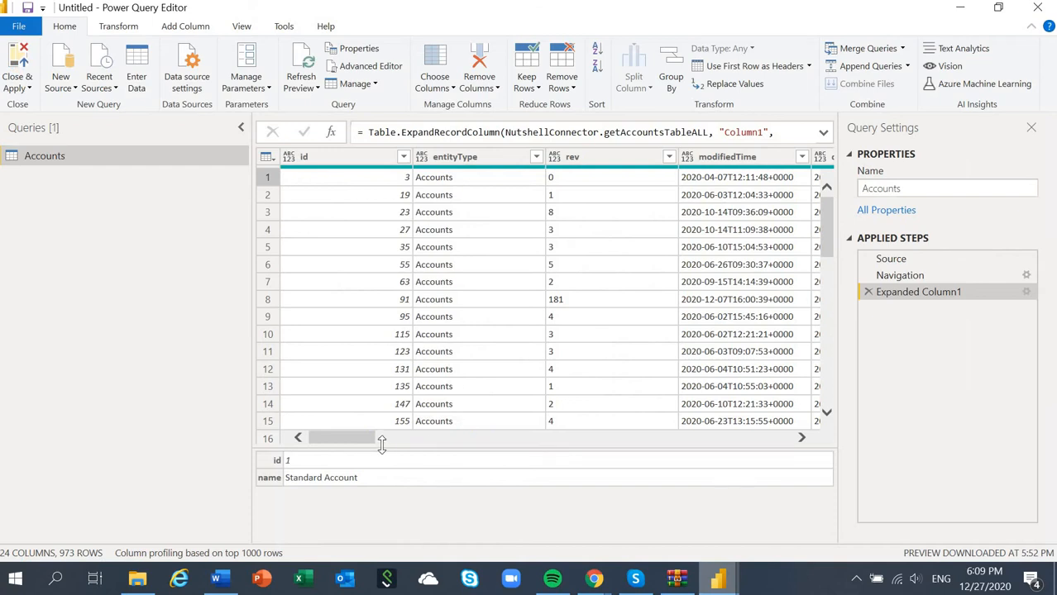
drag(347, 444, 571, 410)
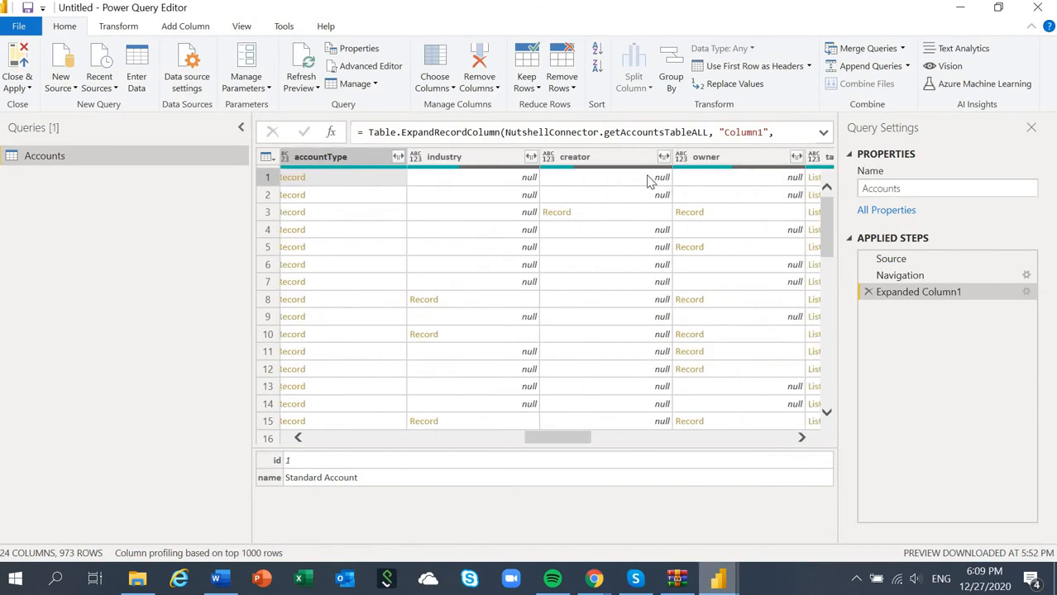
click(664, 156)
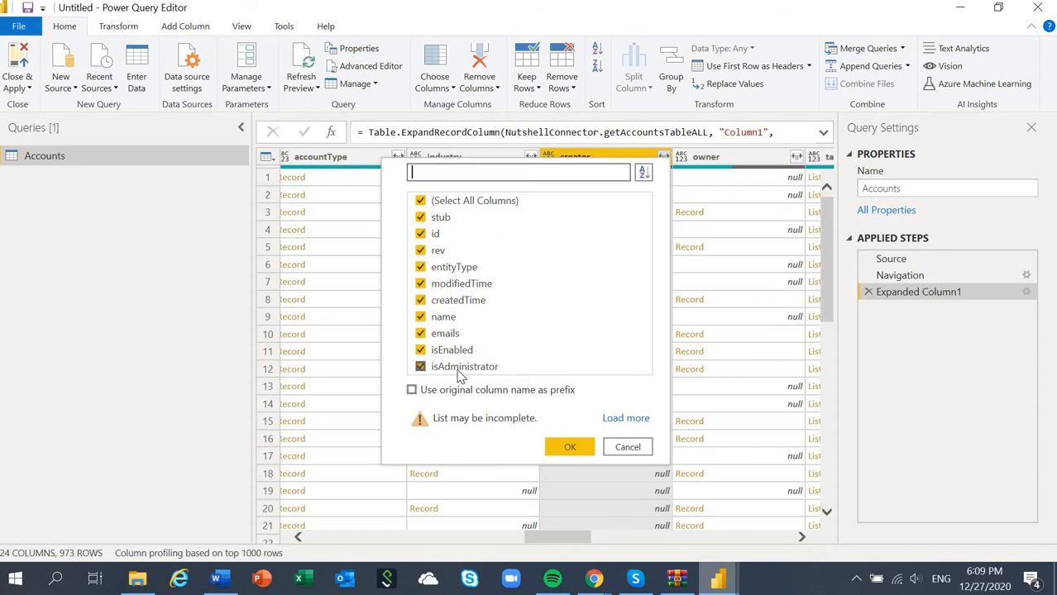
click(626, 447)
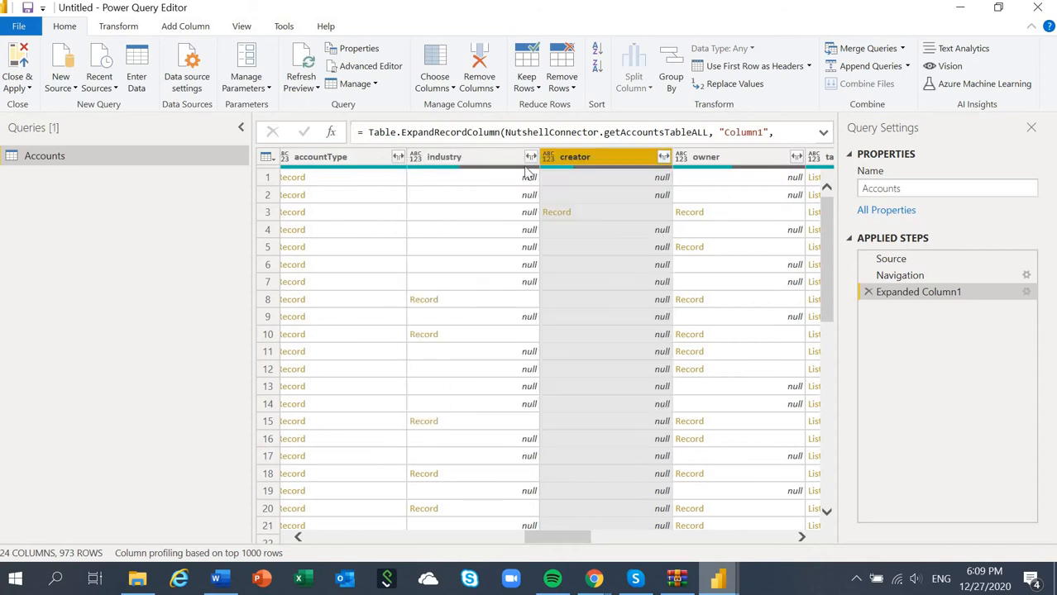
Step: Add the Leads (detail records) table as a new query from the recent PowerBINutshellConnector source
click(98, 83)
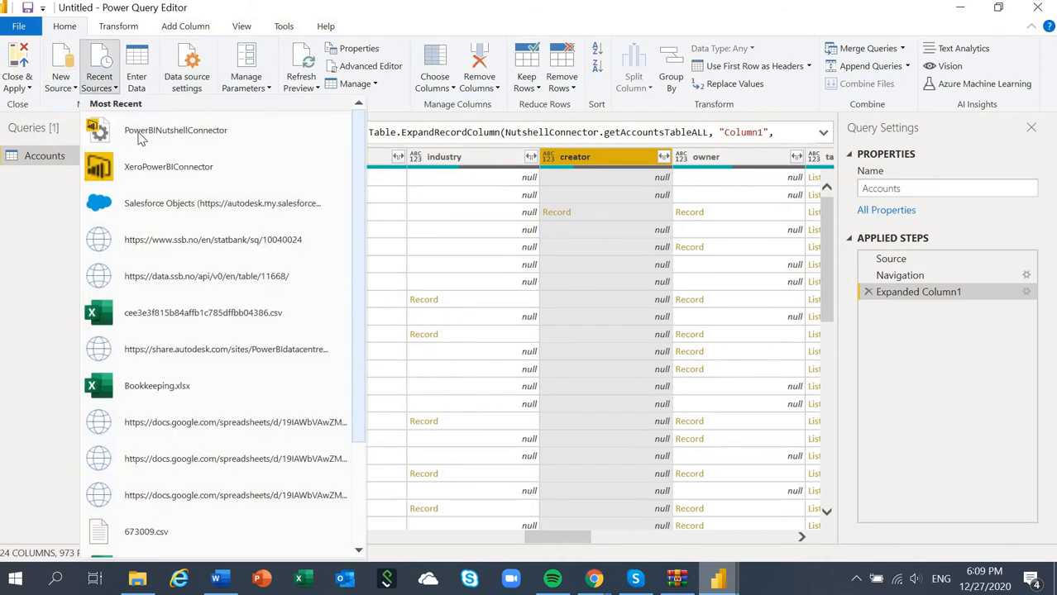
click(436, 164)
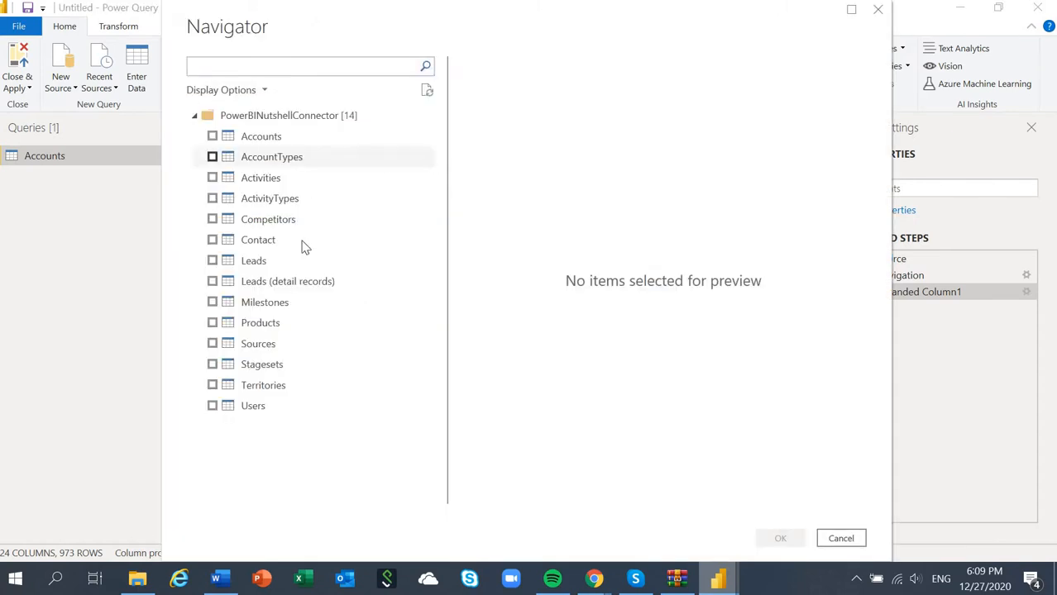
click(246, 284)
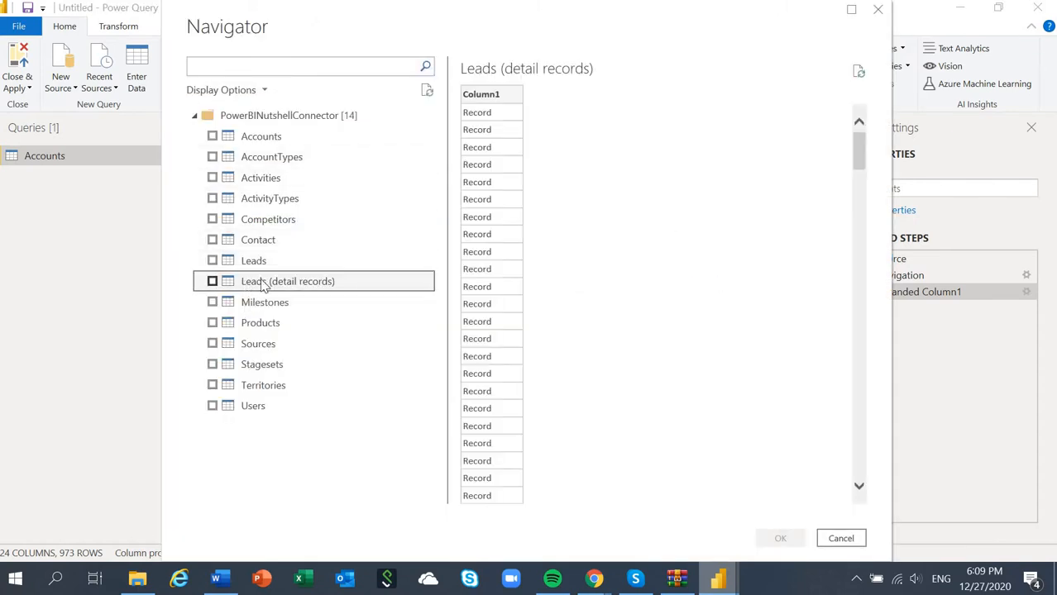
click(213, 281)
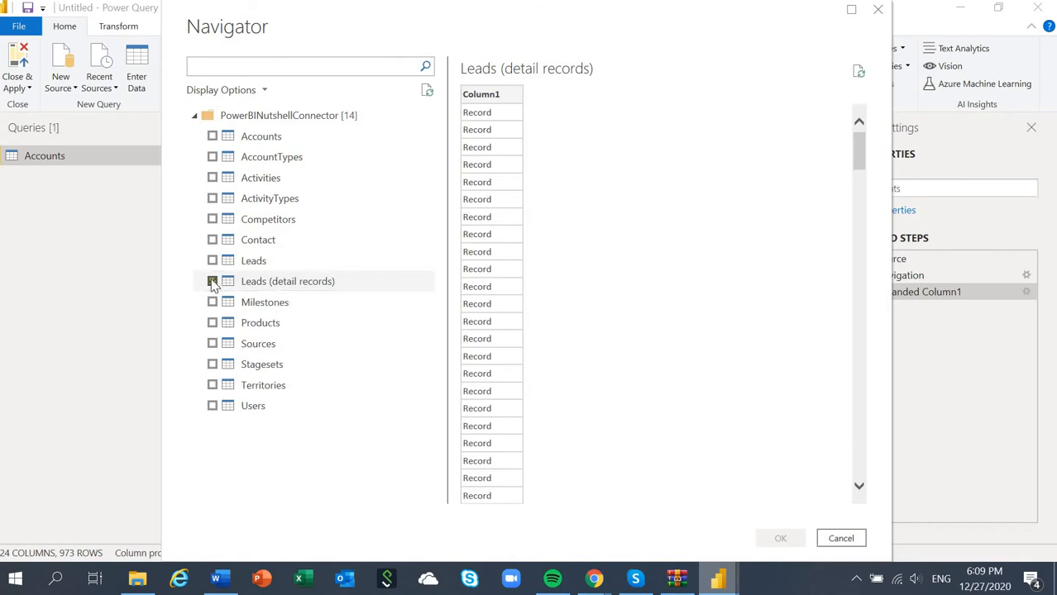
click(787, 541)
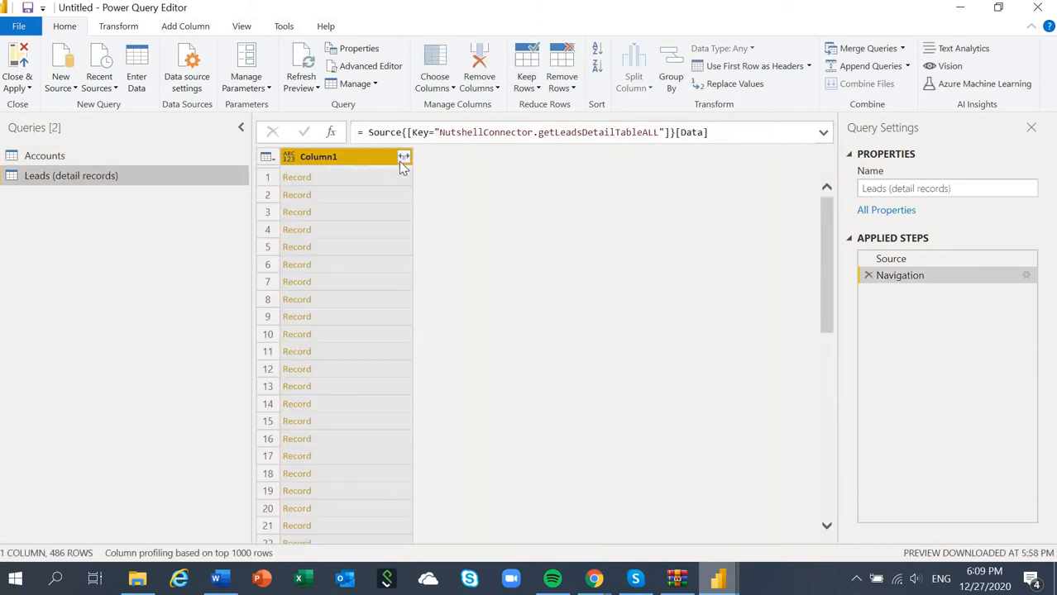
Step: Expand Column1 of the Leads (detail records) query into all its fields, without the column-name prefix
click(404, 158)
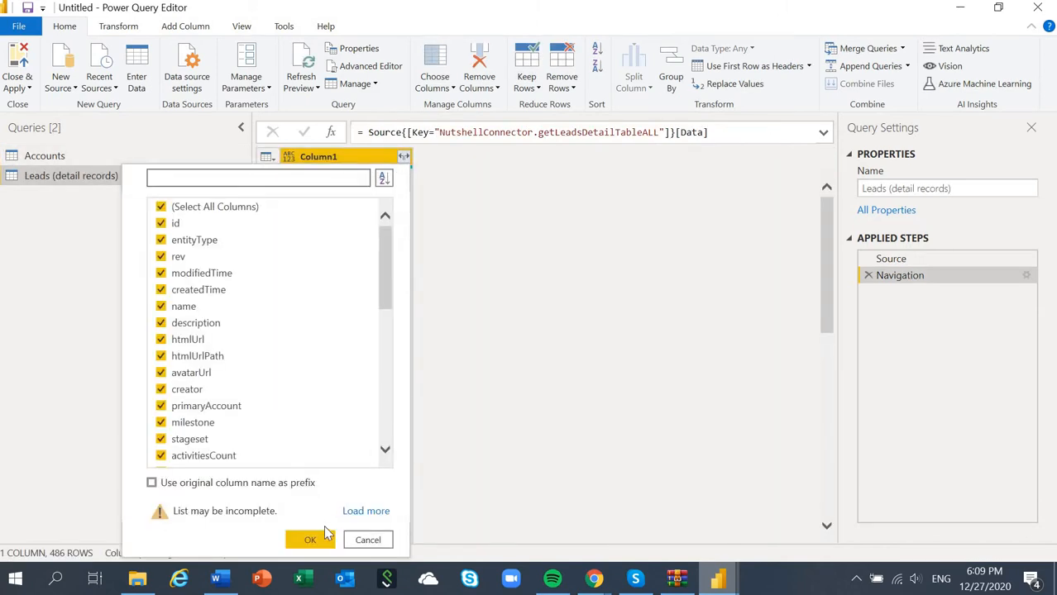
click(324, 538)
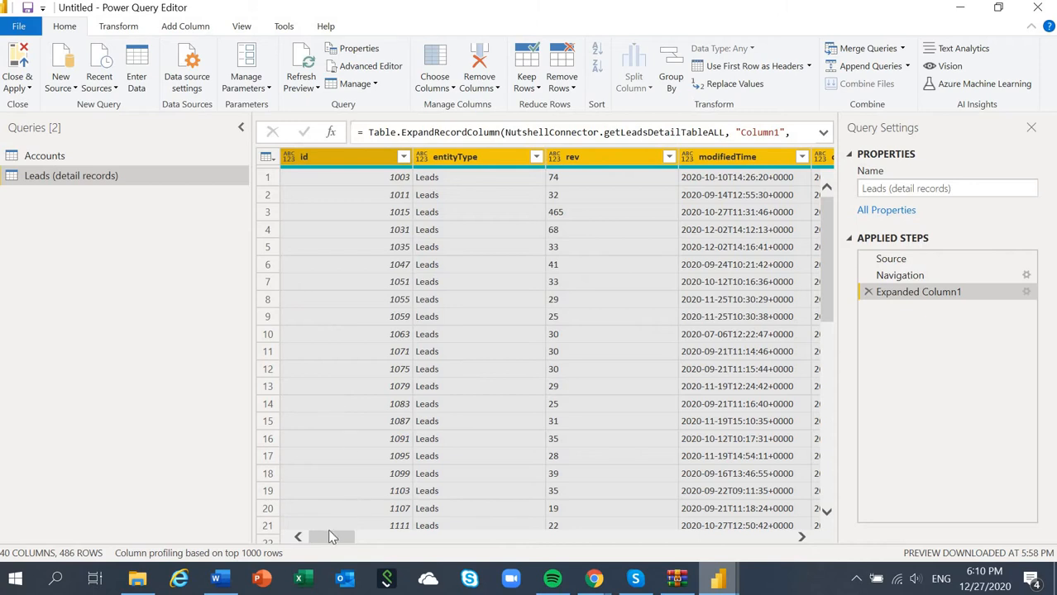
drag(329, 538, 325, 538)
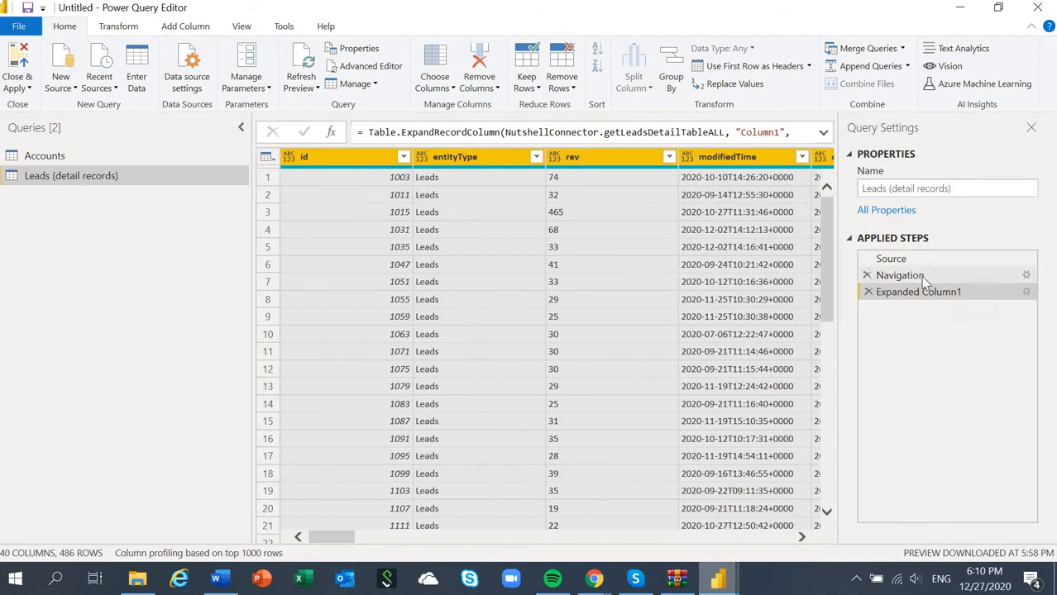
click(435, 55)
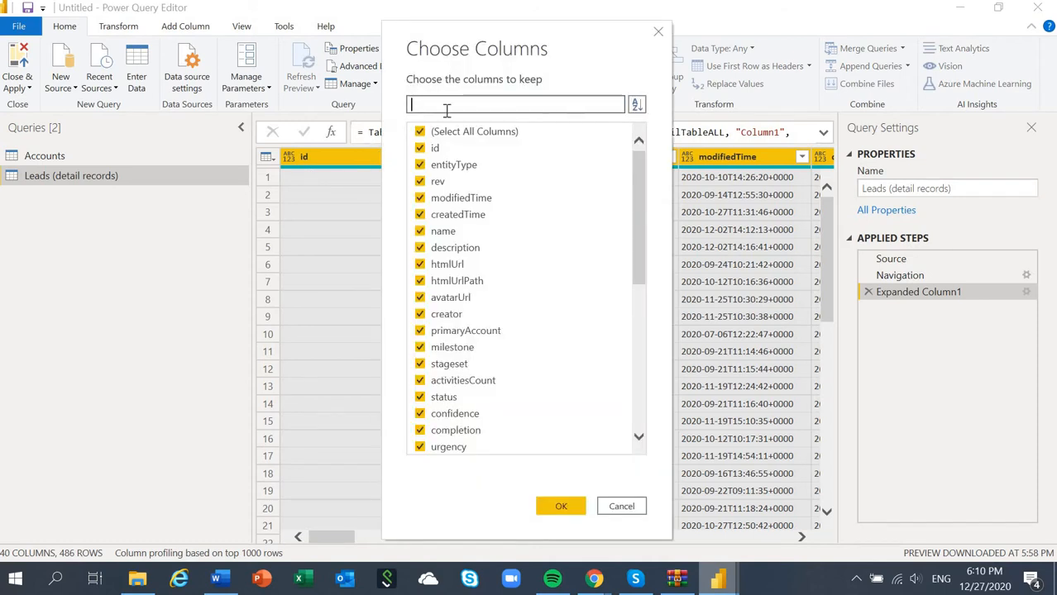
text(cus)
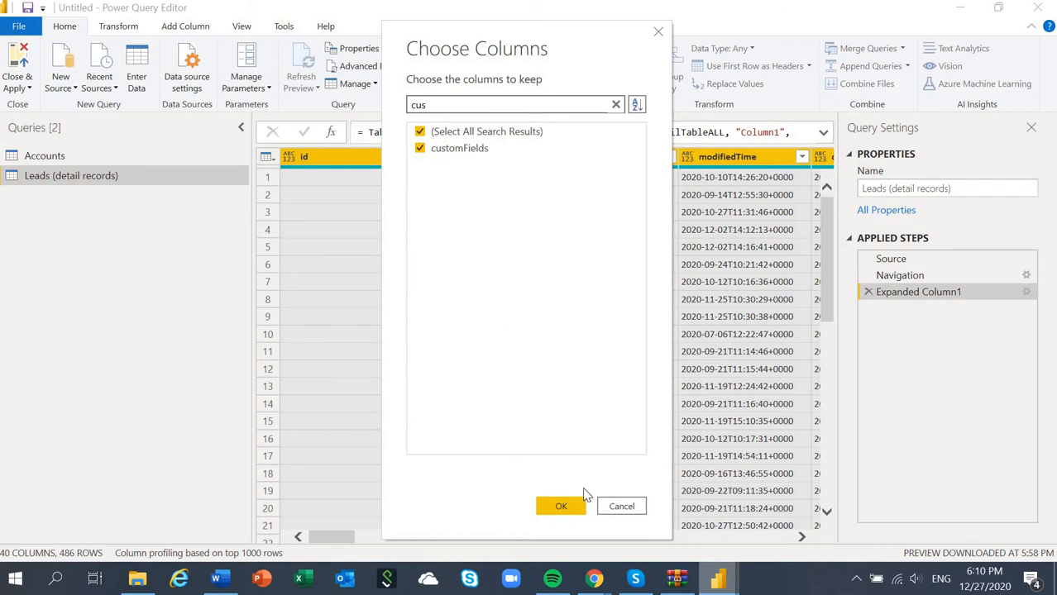
click(559, 505)
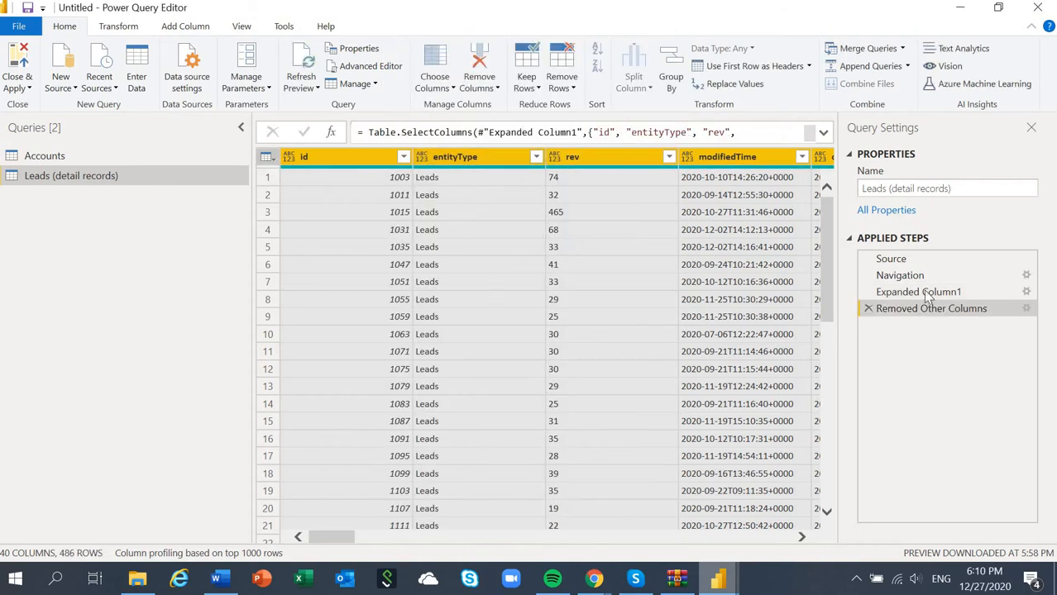
click(868, 308)
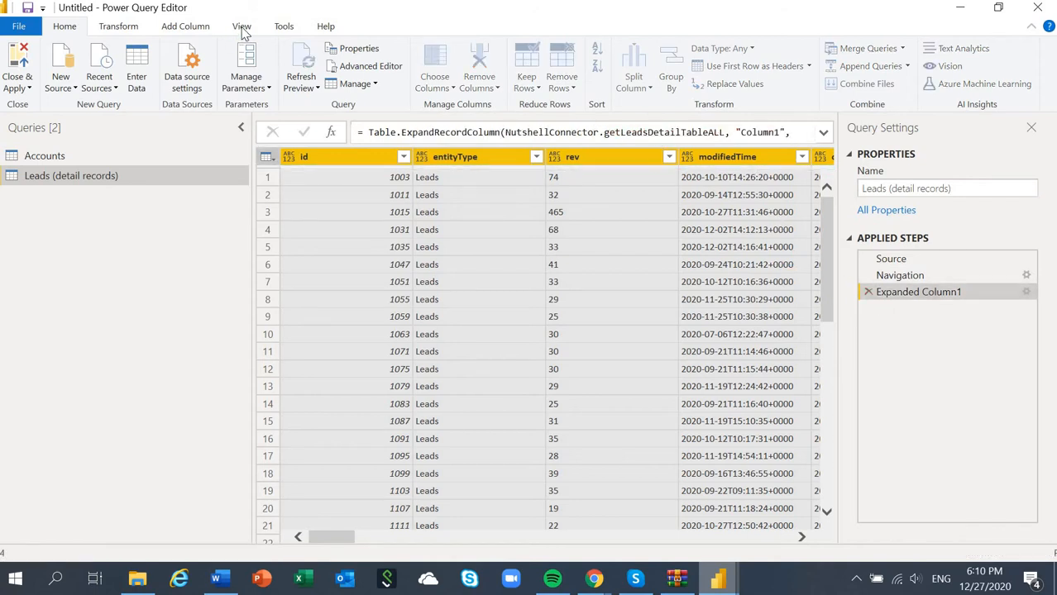
Step: Go to the customFields column in Leads (detail records) and review its fully loaded list of expandable fields, without expanding it
click(242, 27)
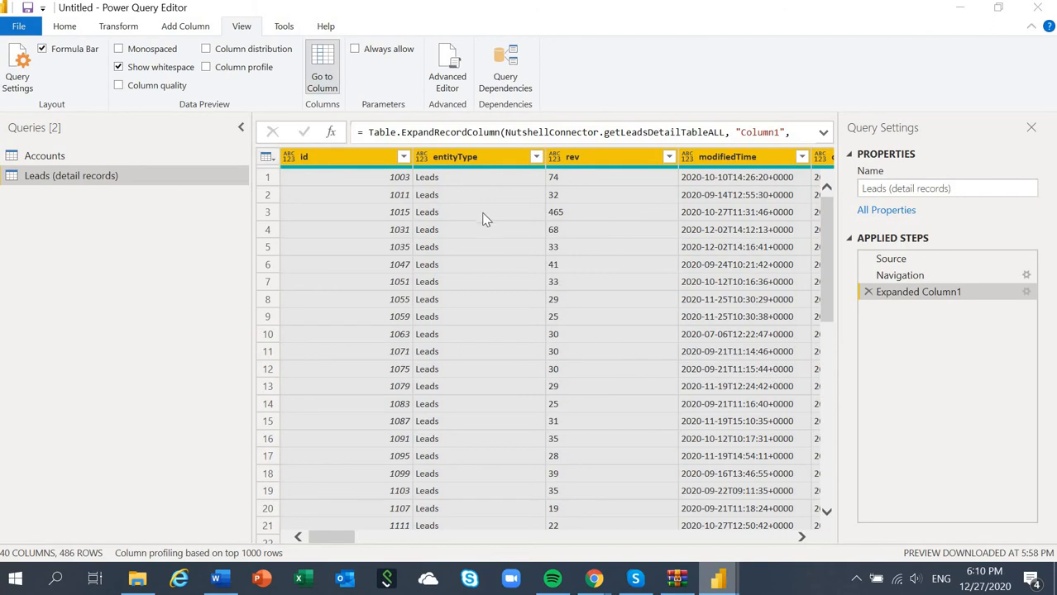
text(c)
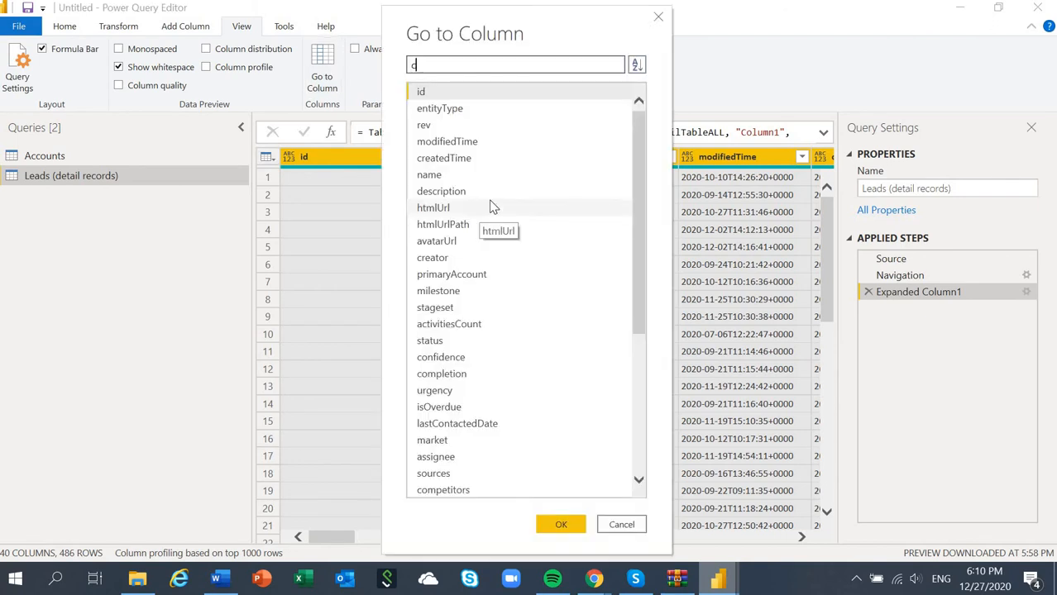
text(ust)
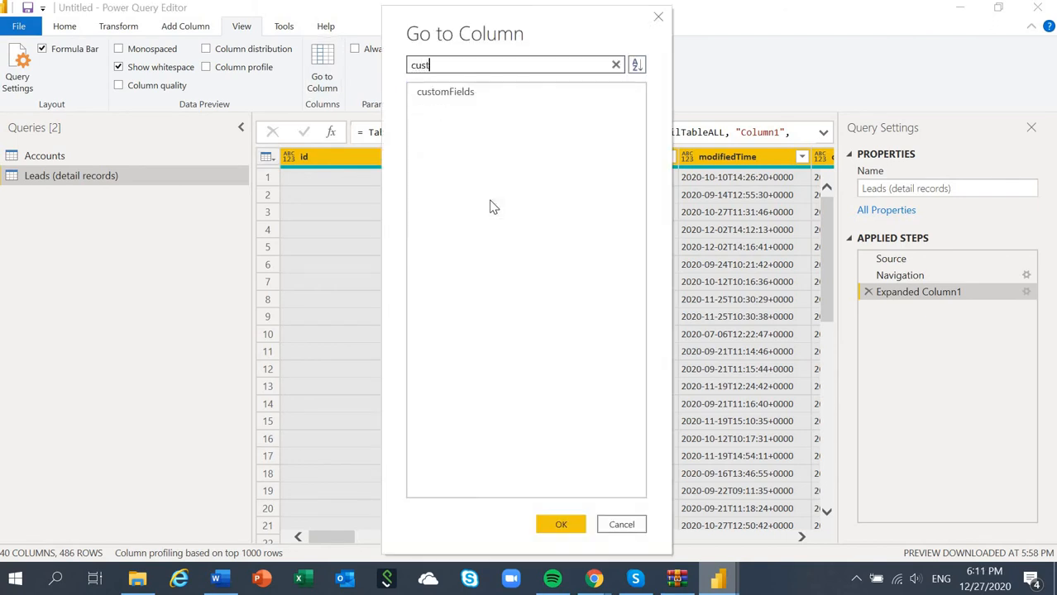
double_click(484, 92)
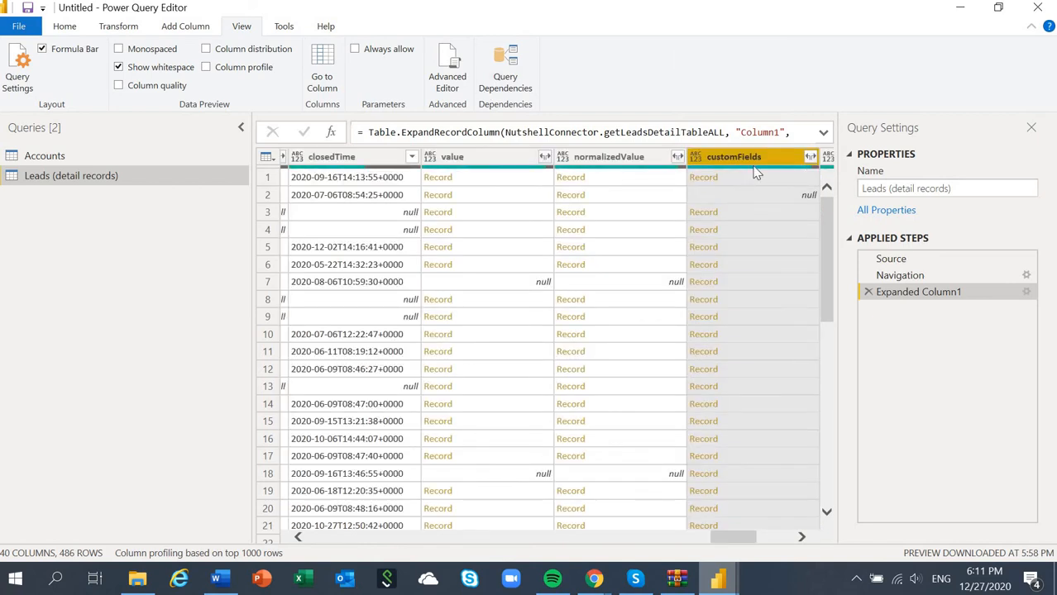
click(810, 158)
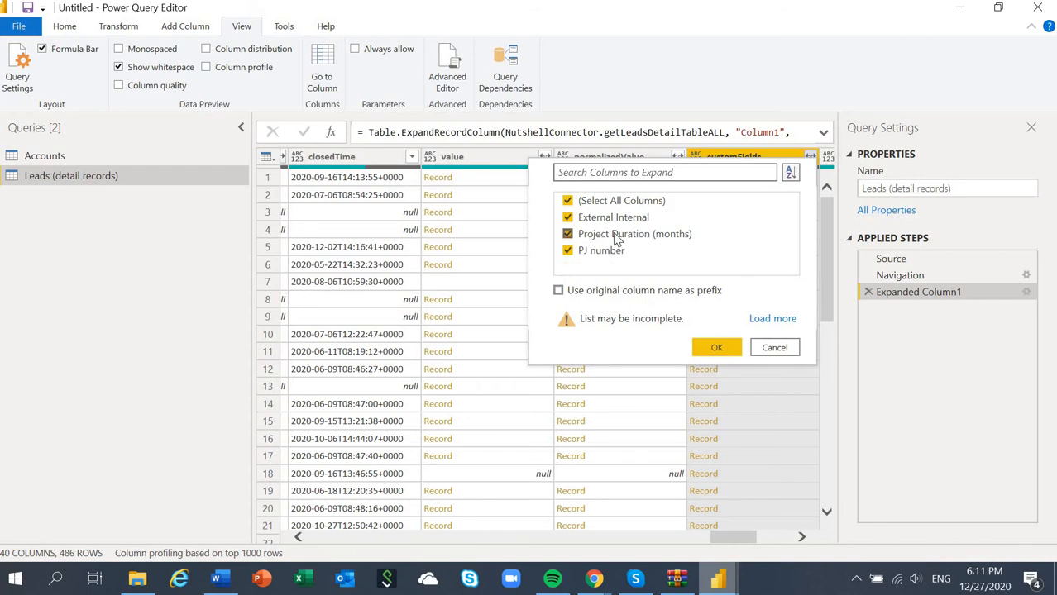
click(567, 251)
click(772, 320)
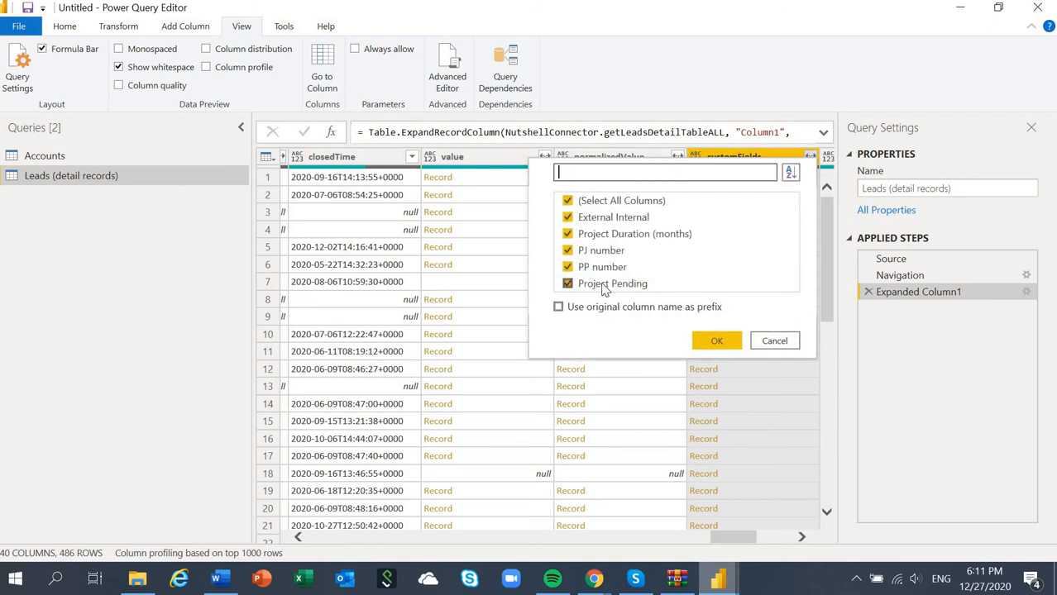
click(778, 342)
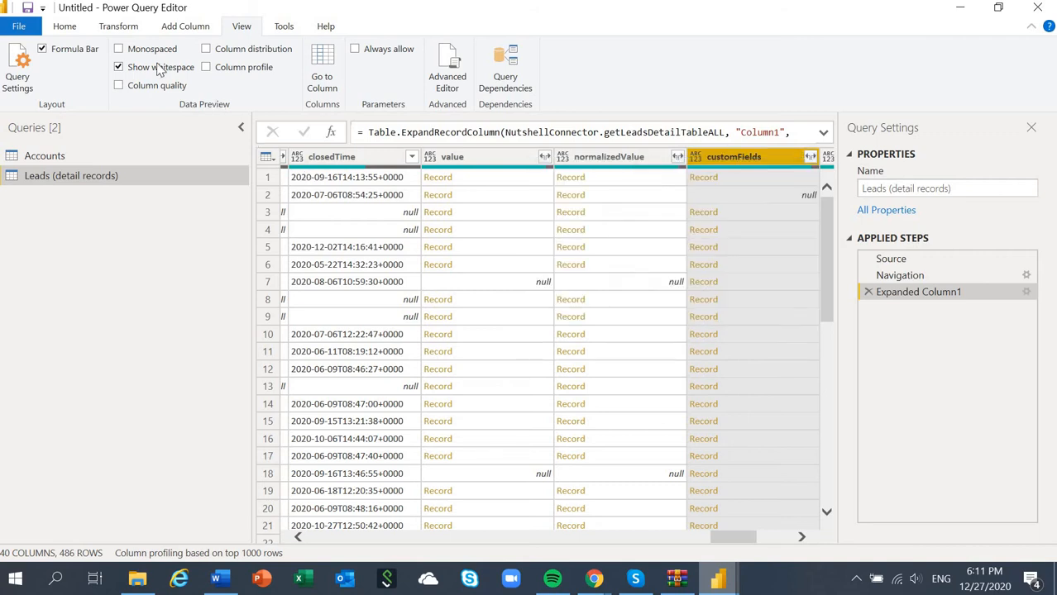
Step: Open the recent PowerBINutshellConnector source and preview its AccountTypes, Activities, ActivityTypes, Competitors, Contact and Leads tables
click(82, 29)
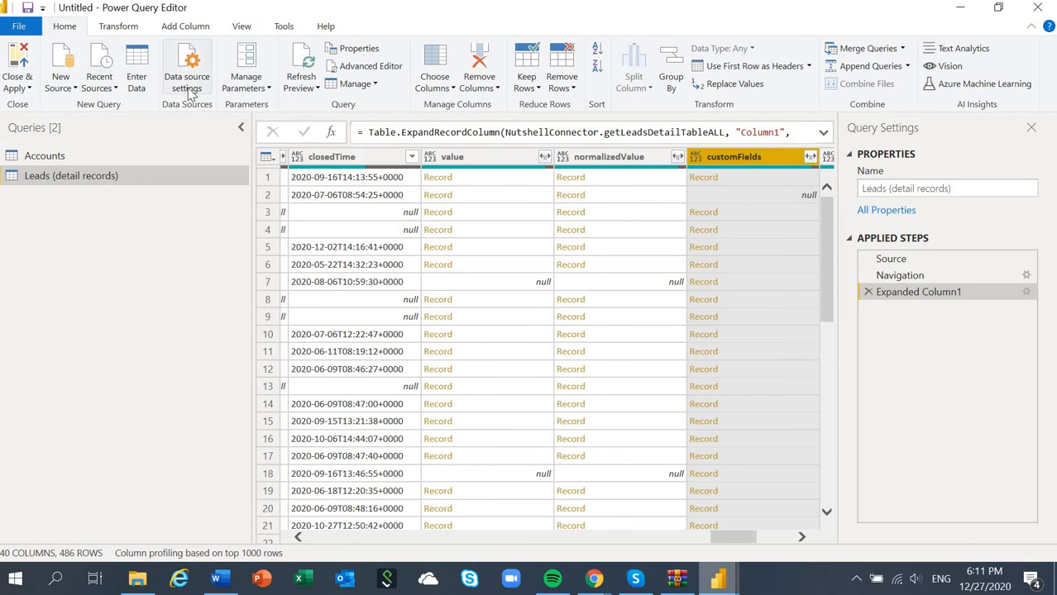
click(98, 82)
click(142, 137)
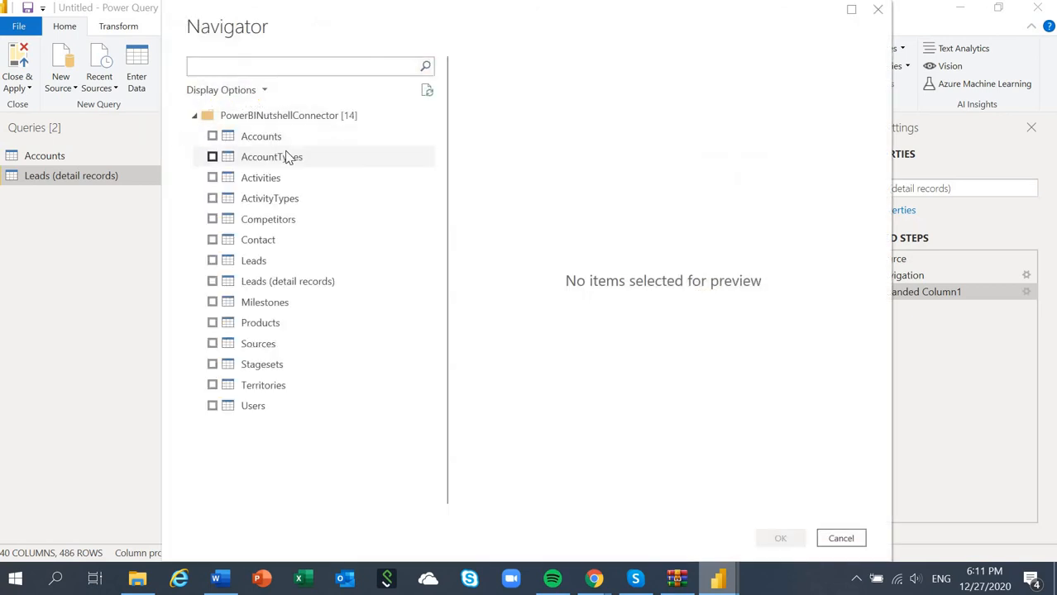
click(296, 157)
click(265, 184)
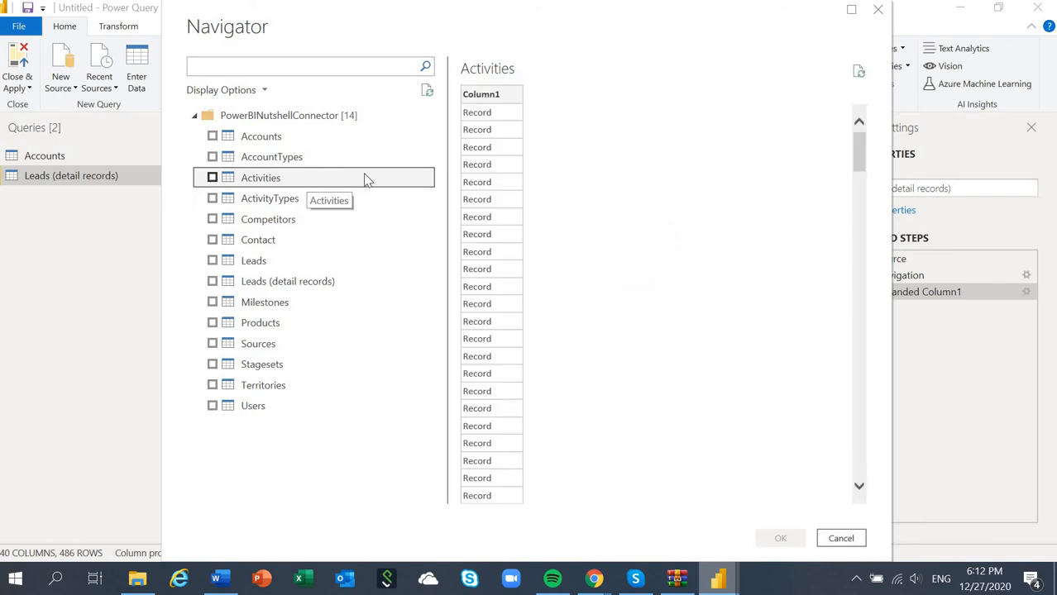
click(282, 204)
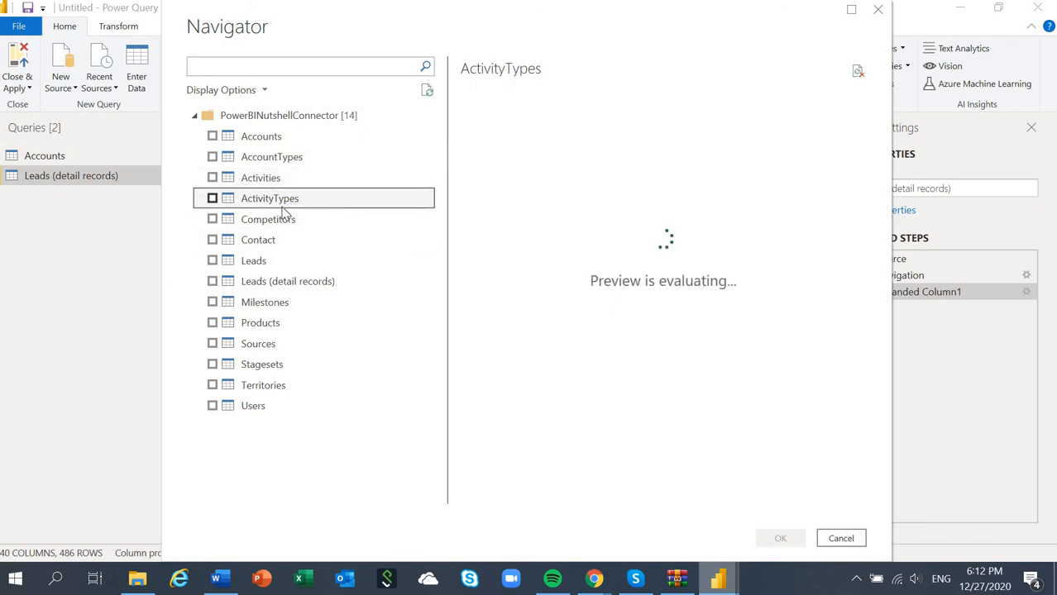
click(302, 235)
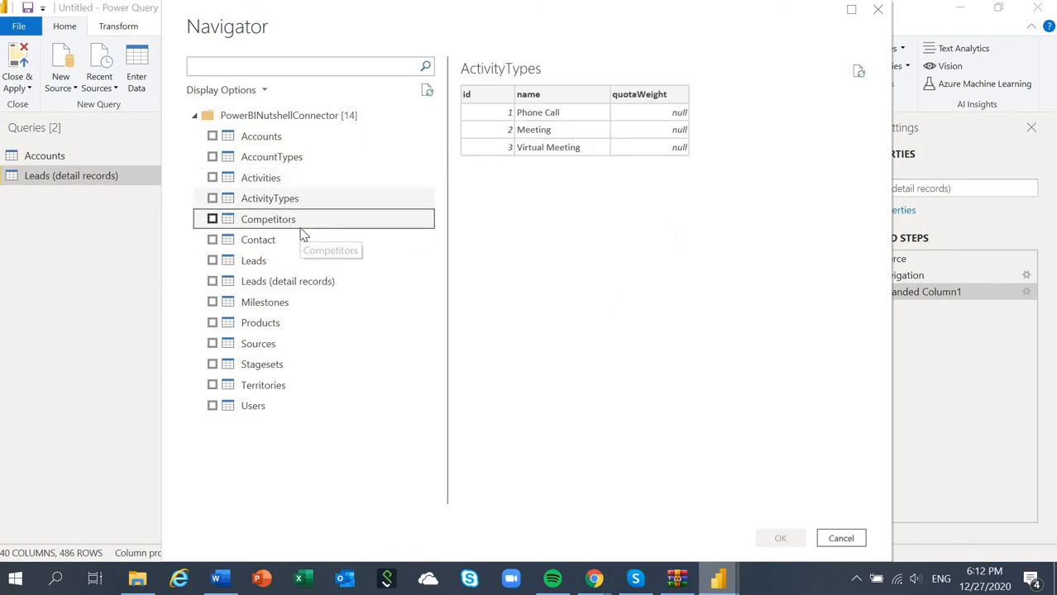
click(302, 239)
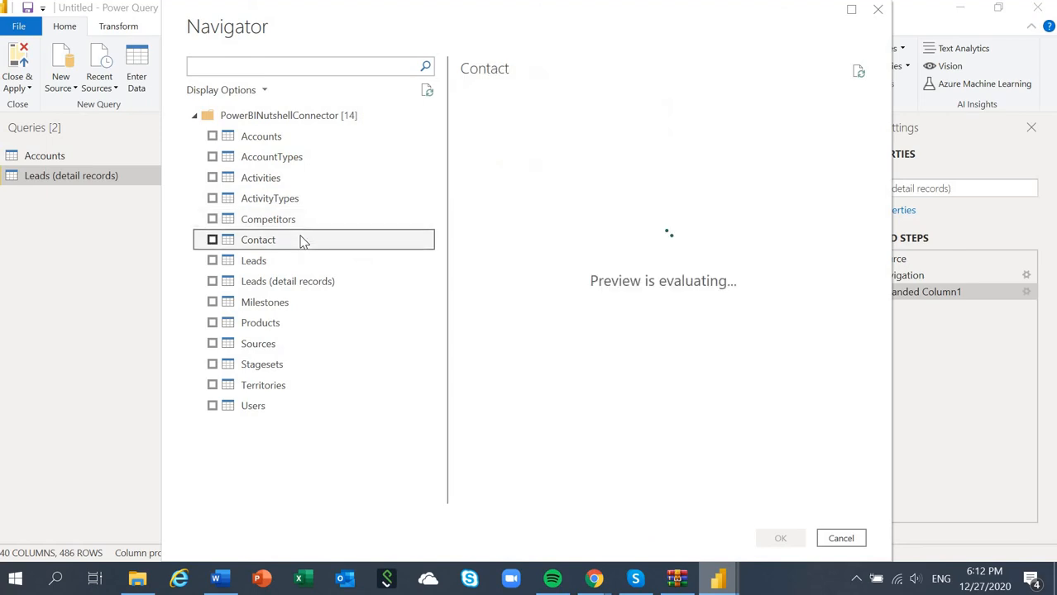
click(301, 260)
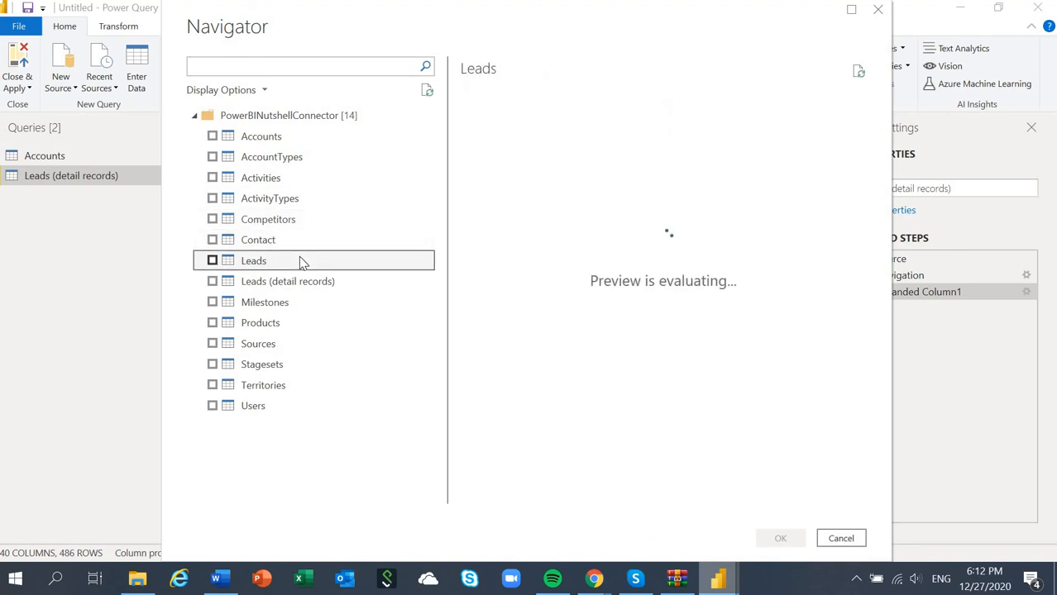
Step: Preview the Milestones, Products, Sources, Stagesets, Territories and Users tables of the connector
click(291, 306)
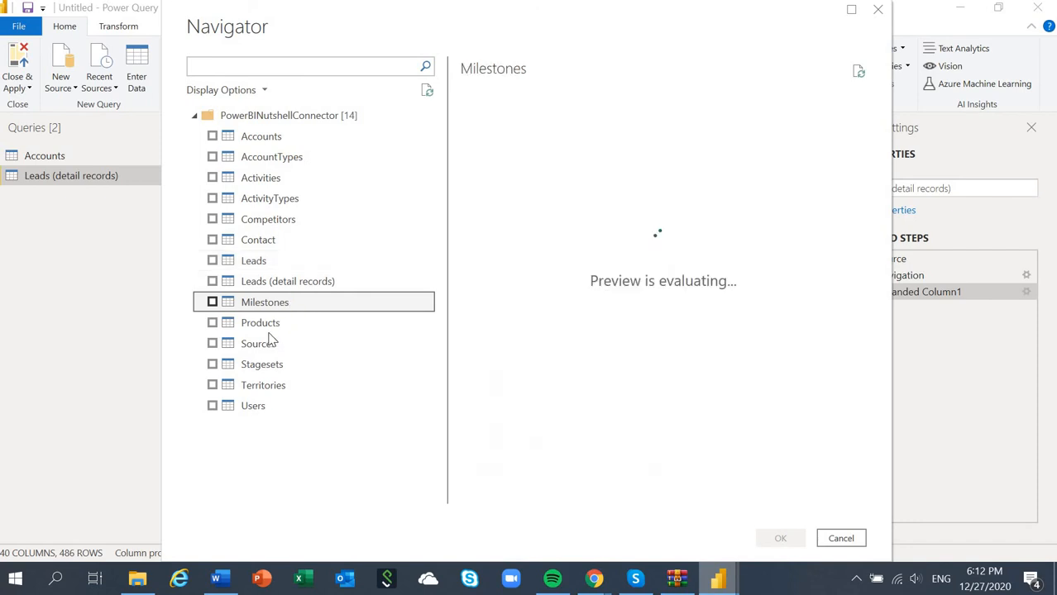
click(273, 324)
click(268, 344)
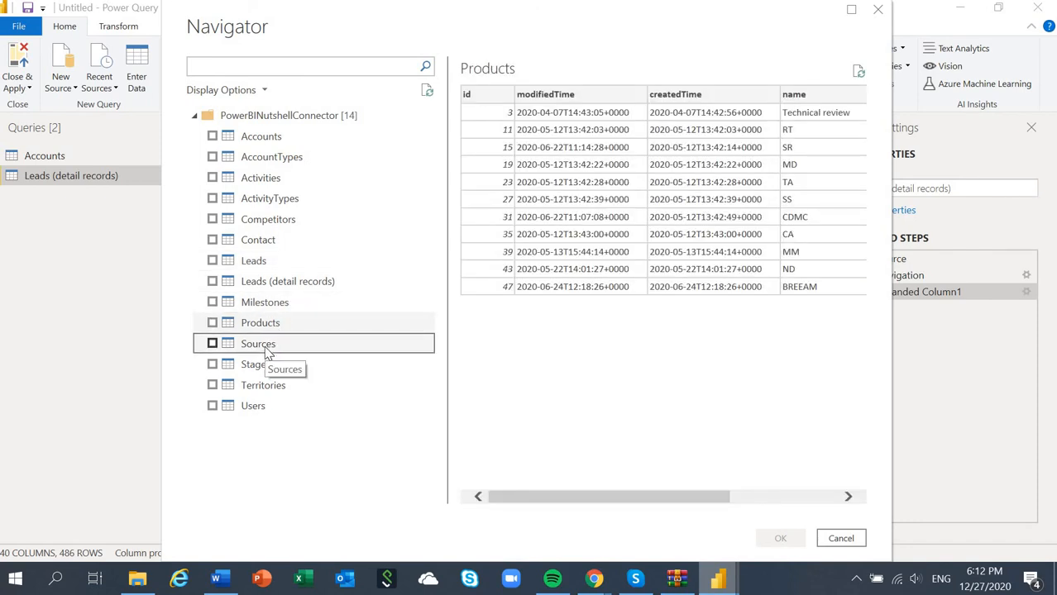
click(275, 367)
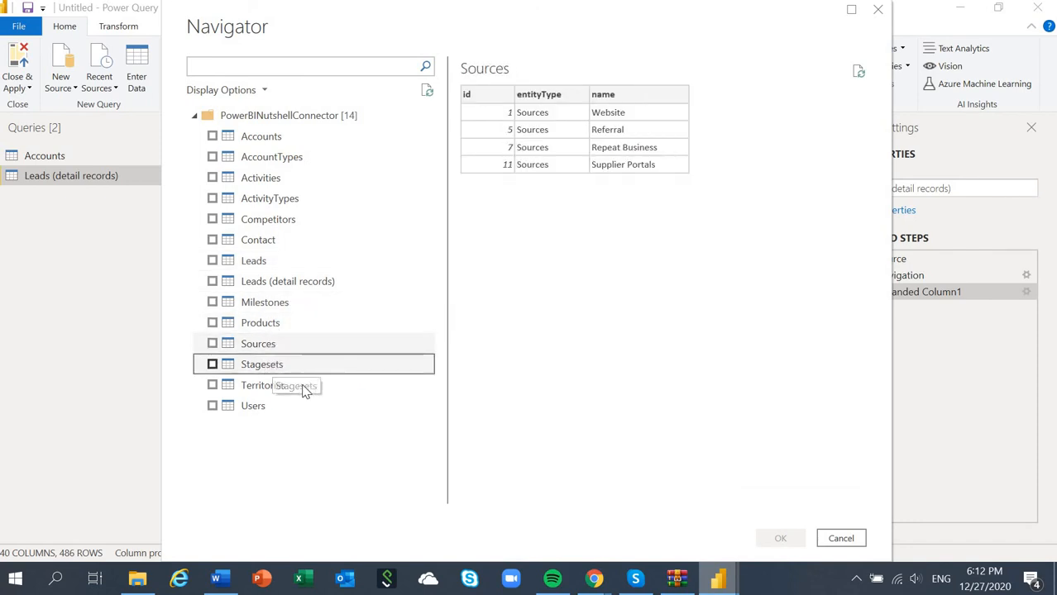
click(289, 388)
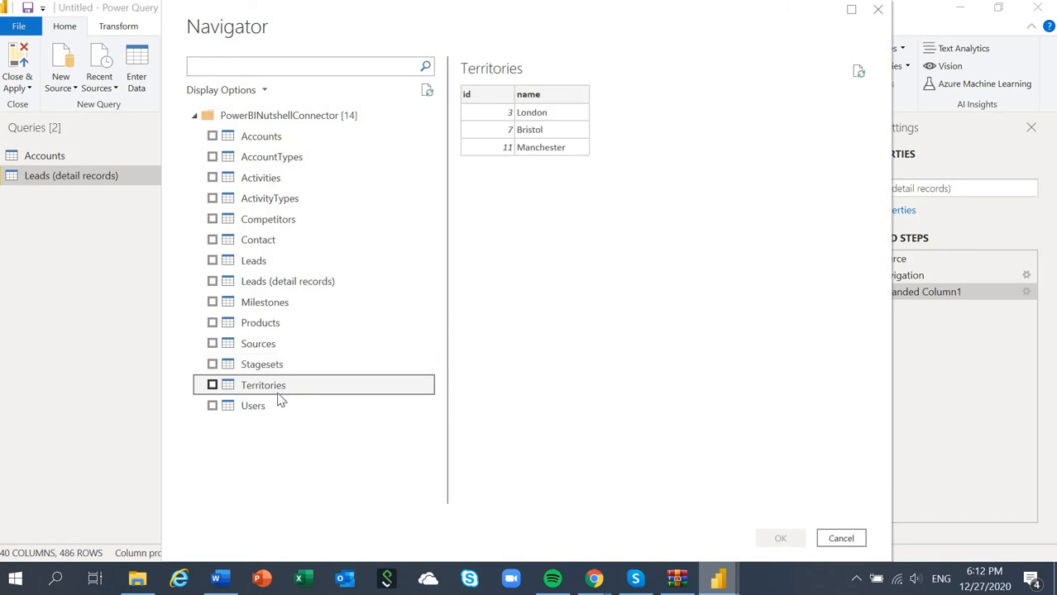
click(277, 405)
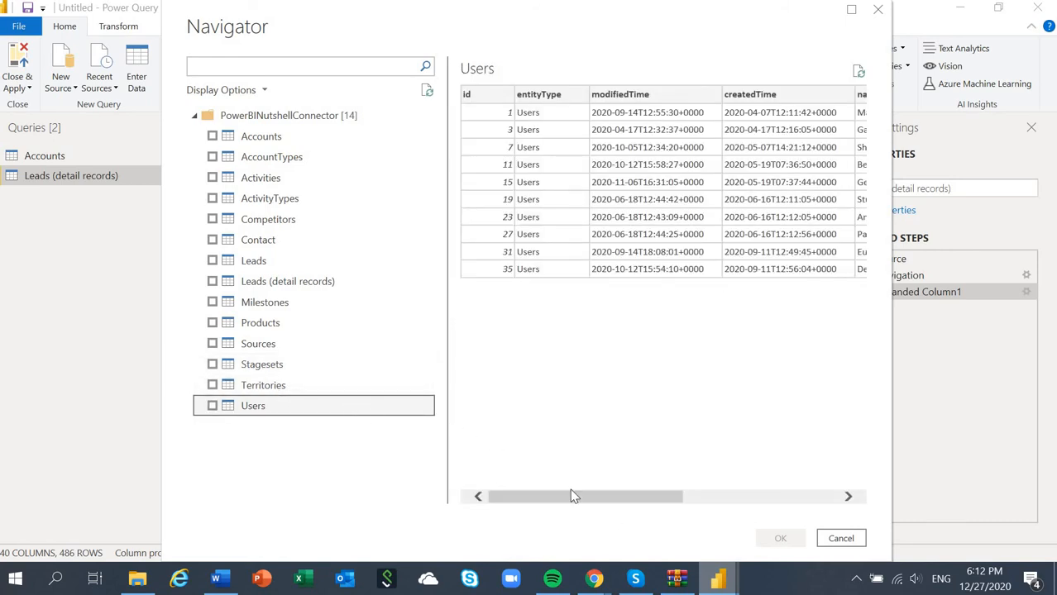
drag(628, 501, 571, 472)
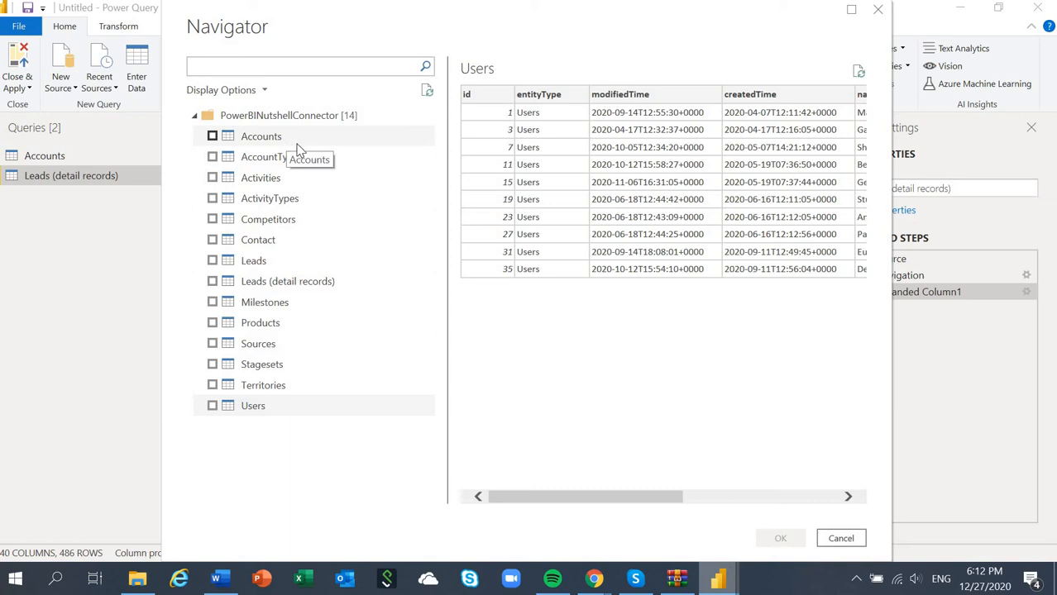
Step: Switch to Chrome and compare the entity types listed in Nutshell's Entities and relationships documentation with the connector's tables in Power Query
mouse_move(600, 579)
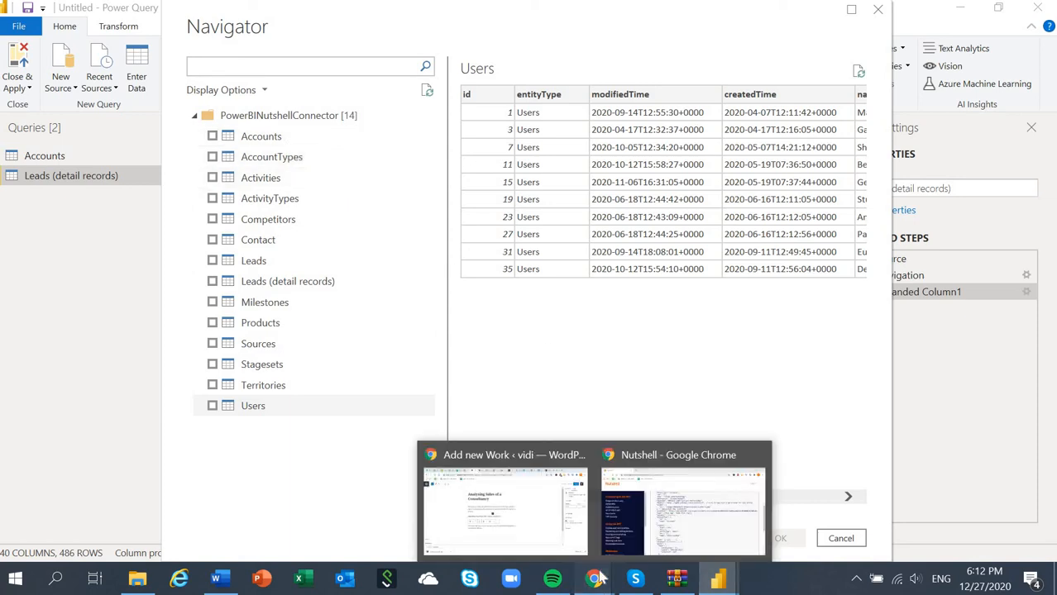
click(625, 529)
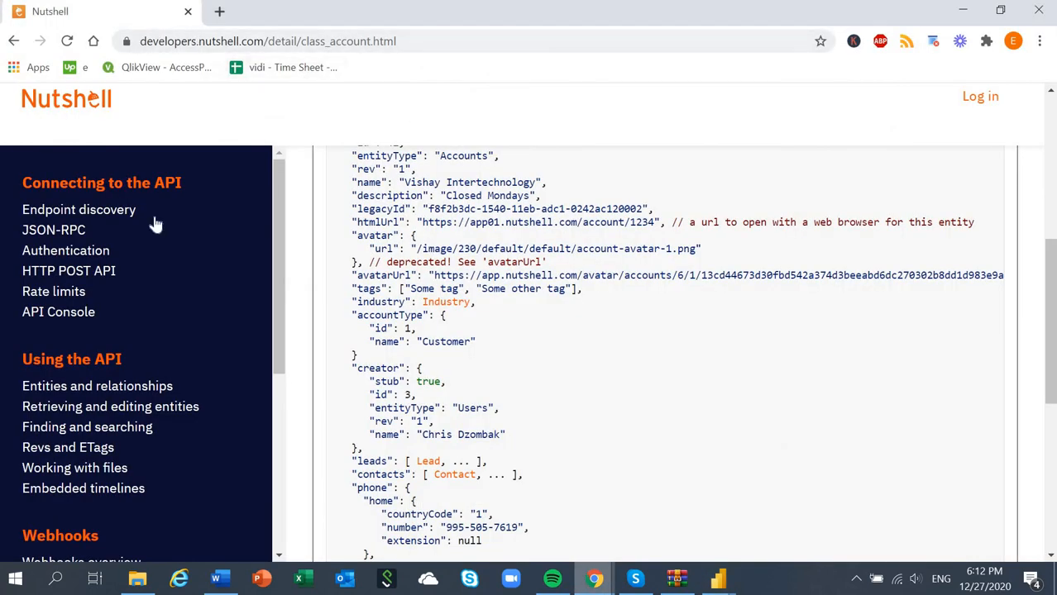
click(62, 392)
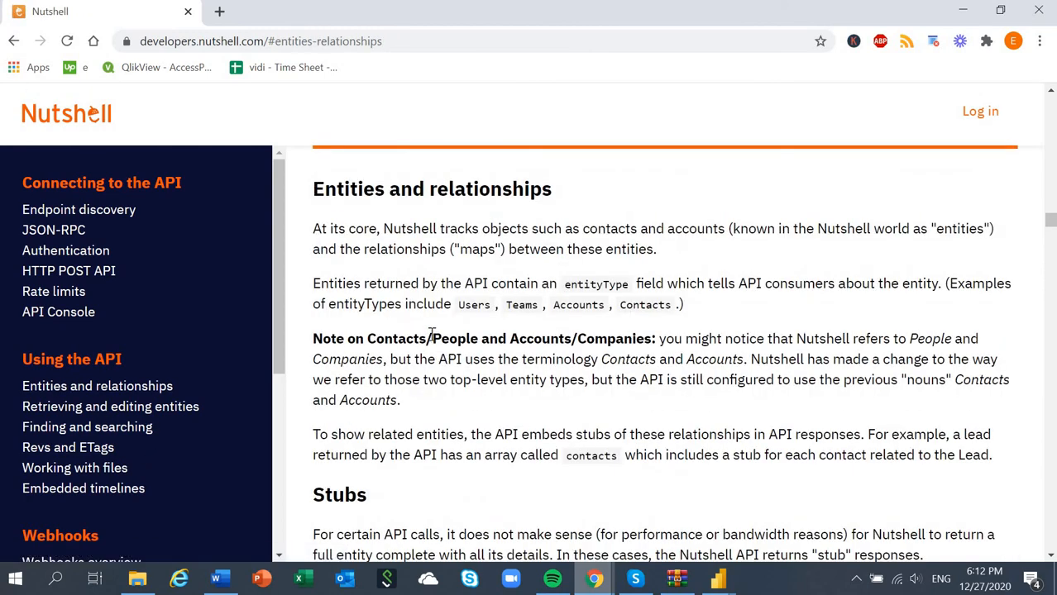
scroll(389, 370, down, 6)
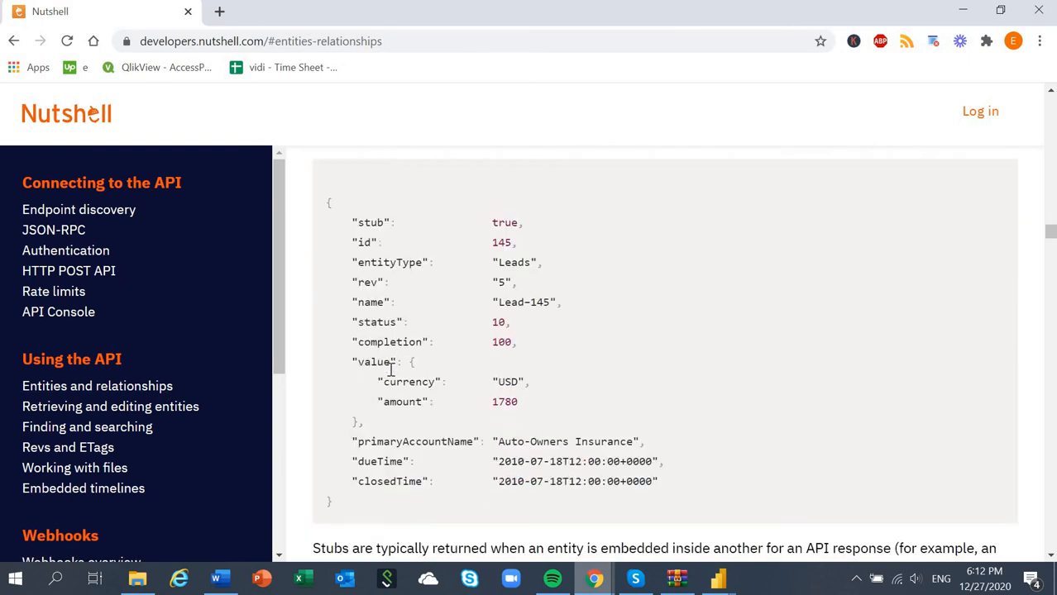
scroll(392, 371, down, 6)
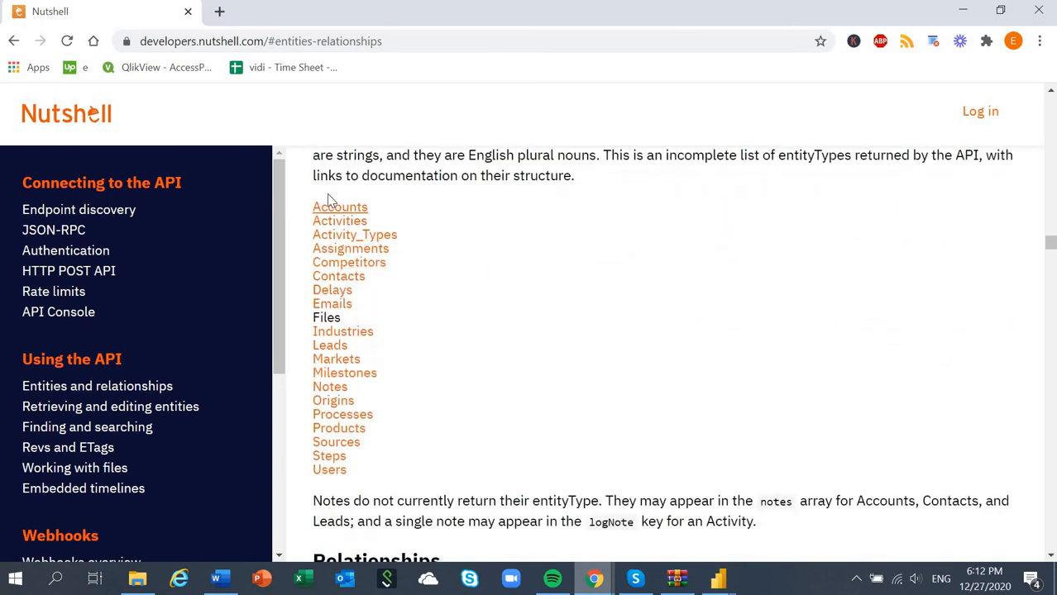
drag(344, 188, 446, 437)
click(383, 464)
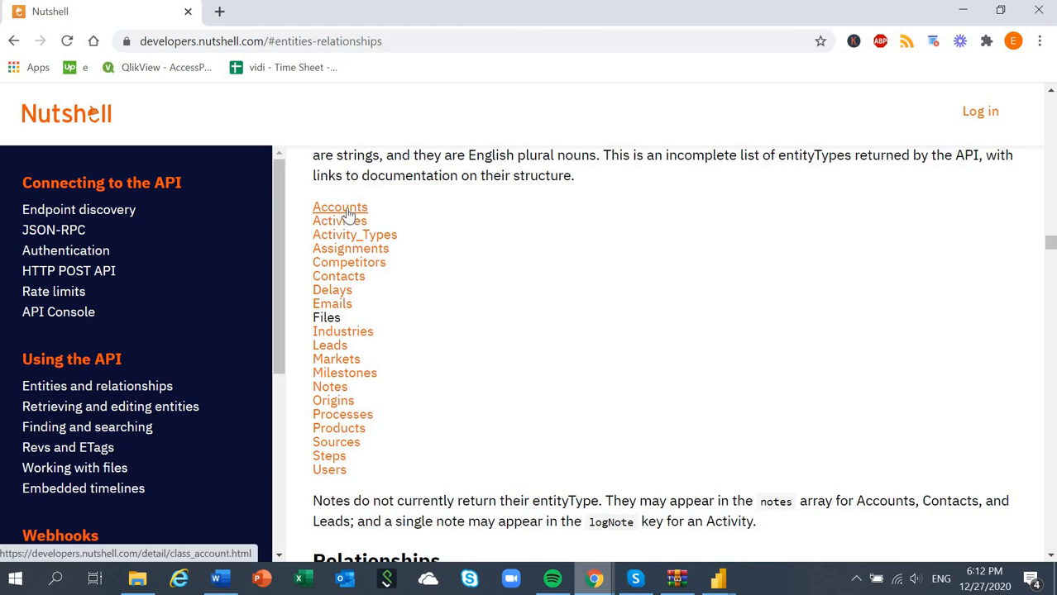
key(alt+Tab)
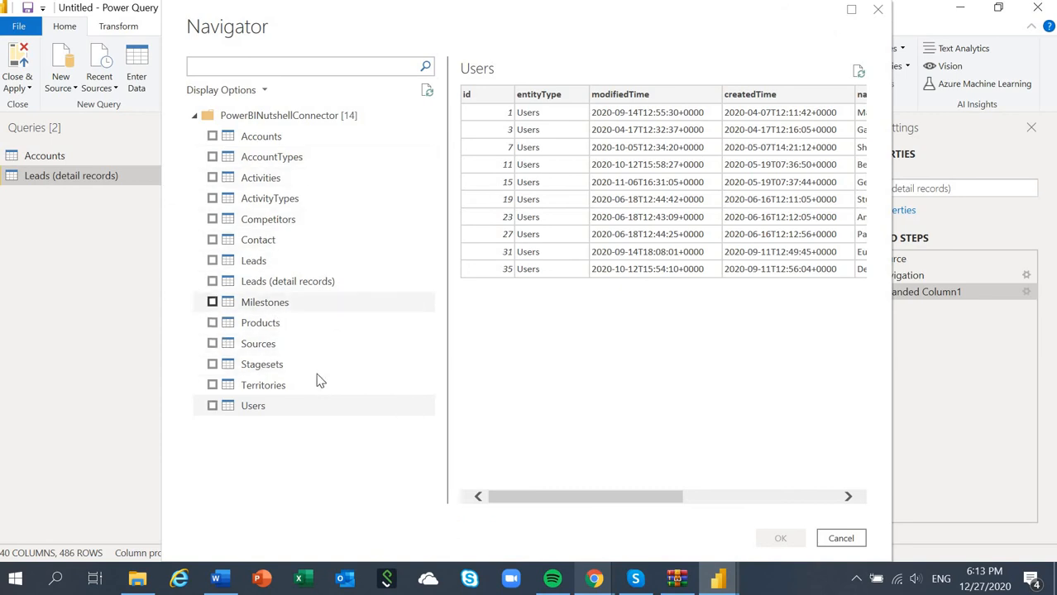
key(alt+Tab)
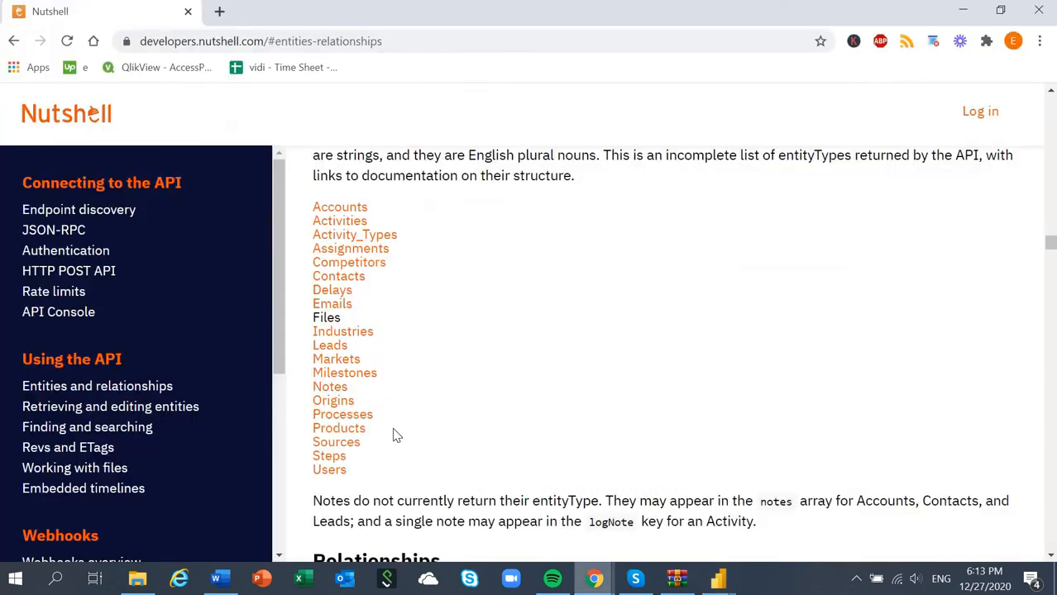